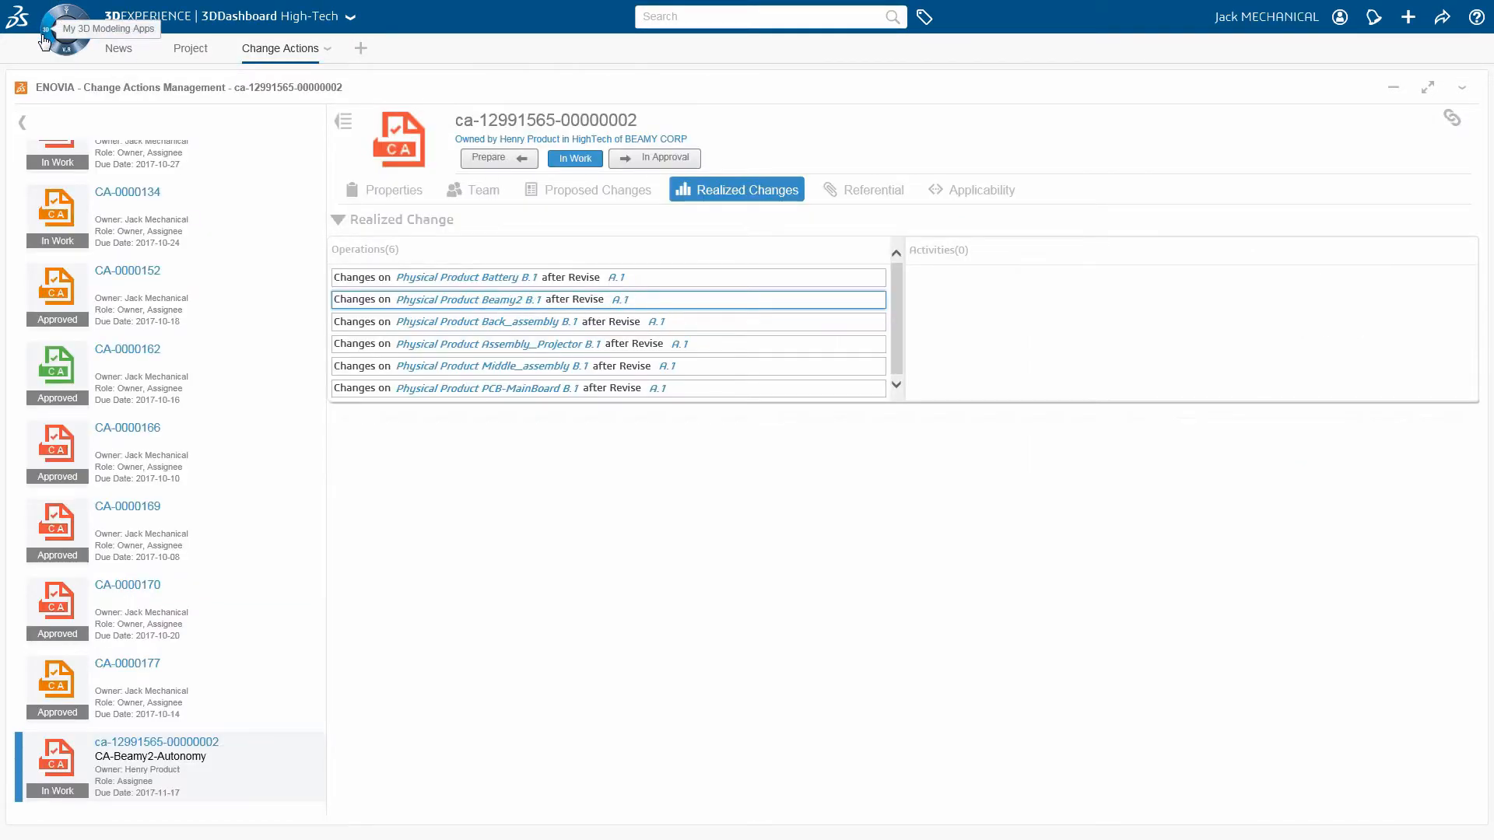
Step: Highlight Beamy2 and its button and frame components one by one in the product structure to examine them in the 3D review
{"action": "left_click", "coordinate": [45, 41]}
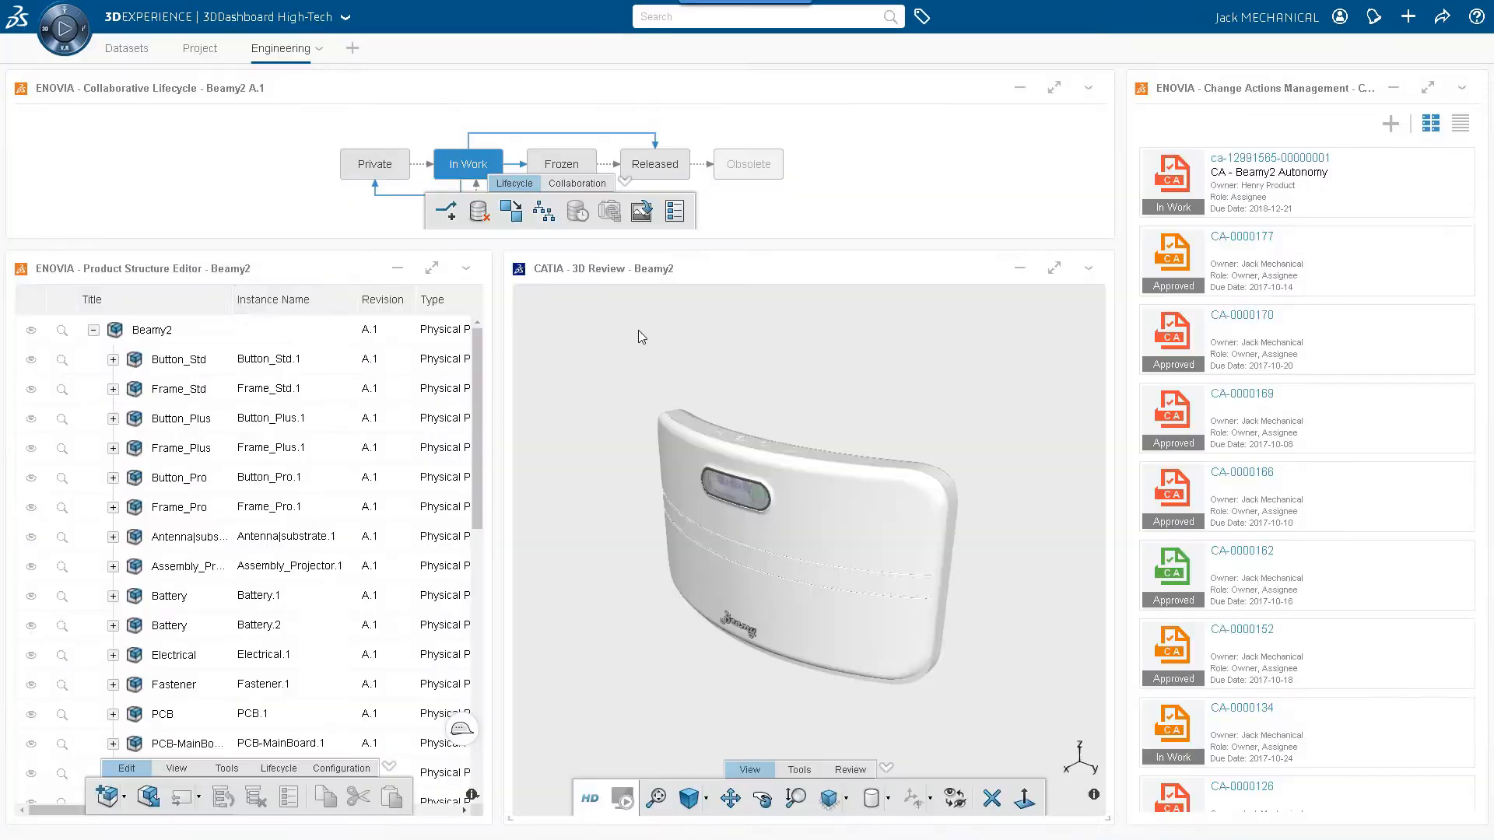
{"action": "left_click", "coordinate": [164, 331]}
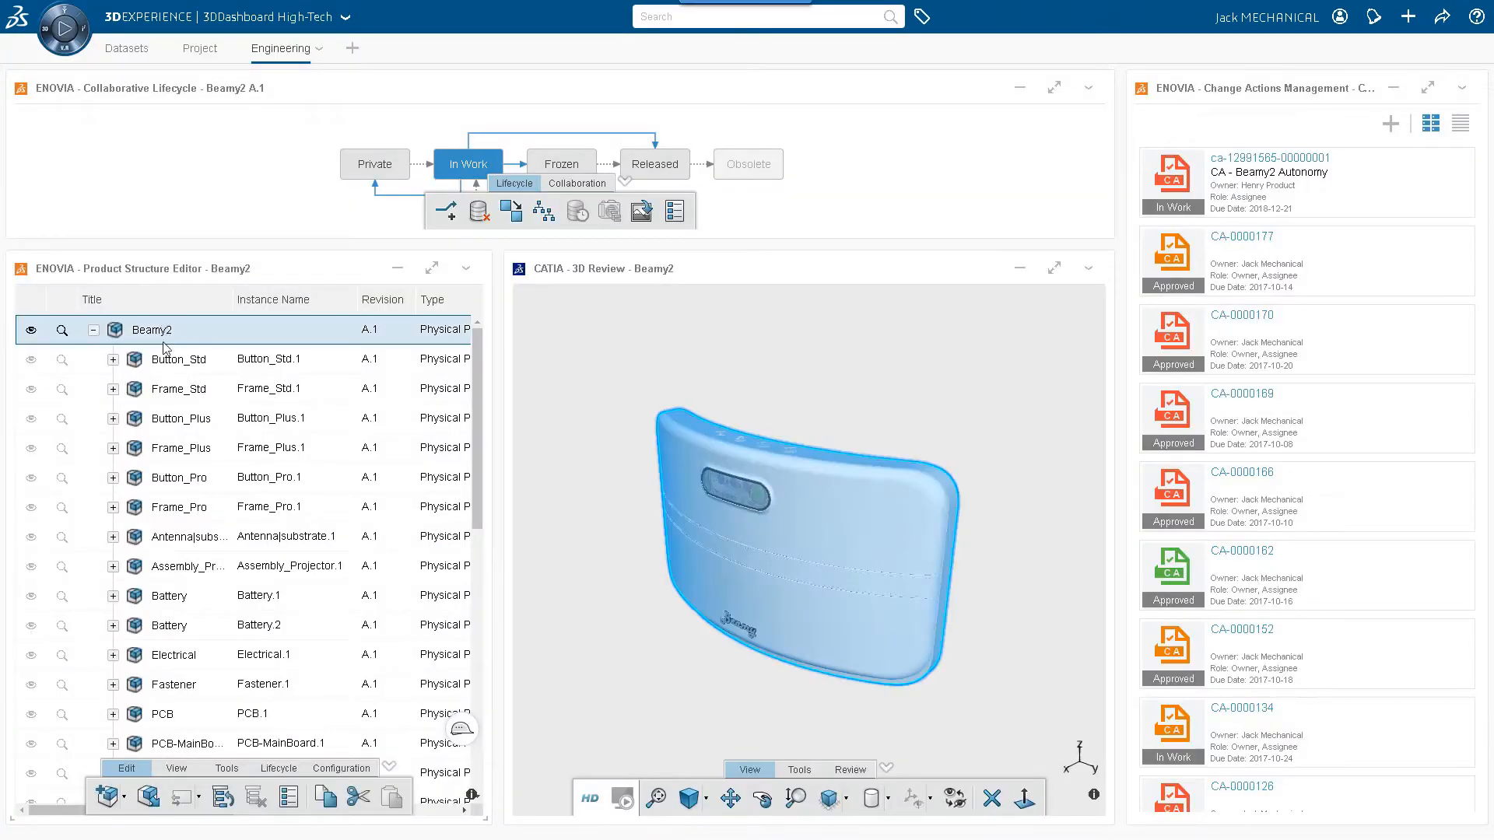
{"action": "left_click", "coordinate": [176, 373]}
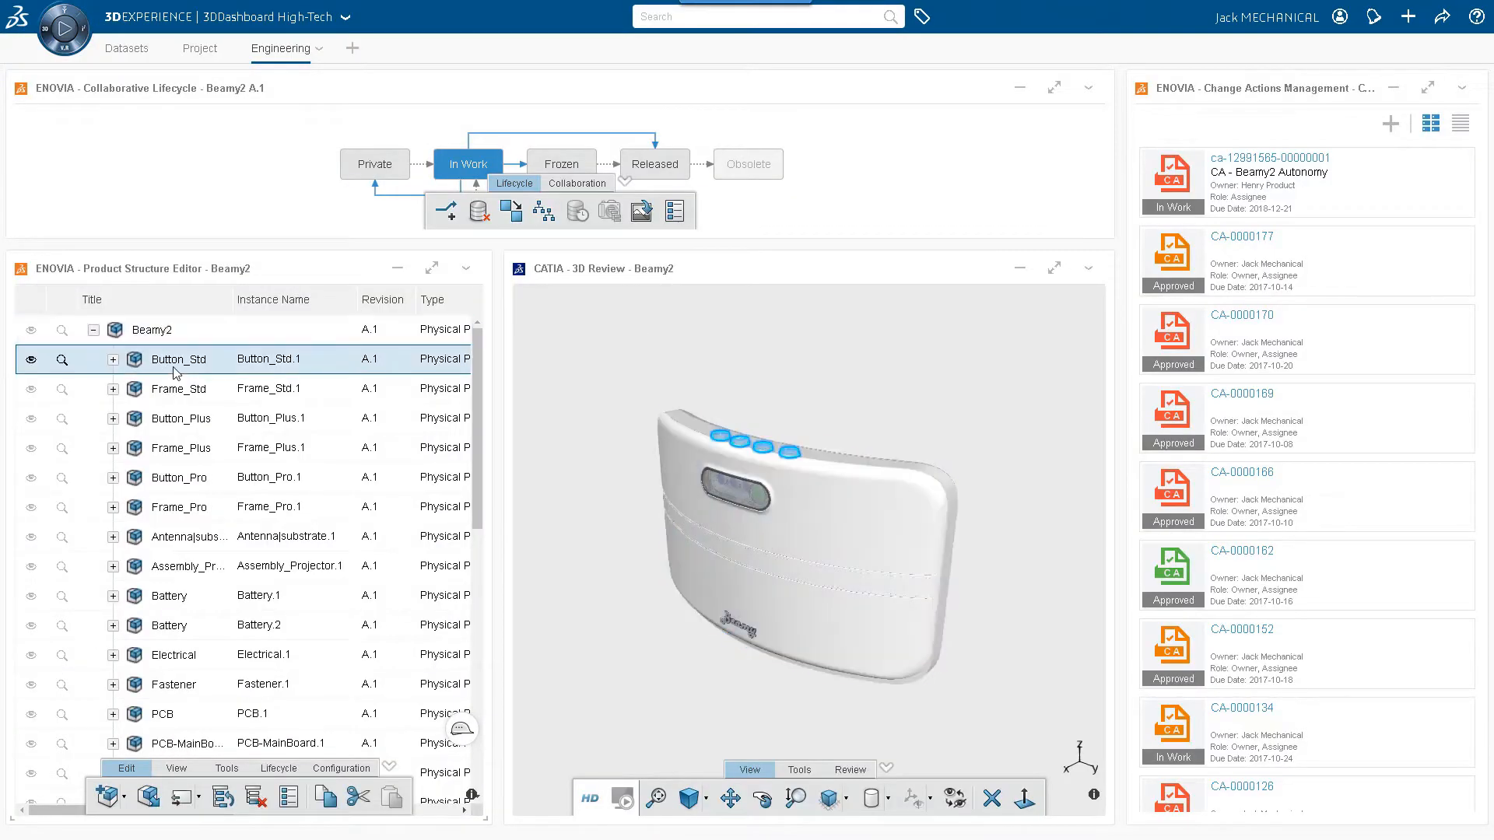
{"action": "left_click", "coordinate": [173, 421]}
{"action": "left_click", "coordinate": [179, 453]}
{"action": "left_click", "coordinate": [179, 480]}
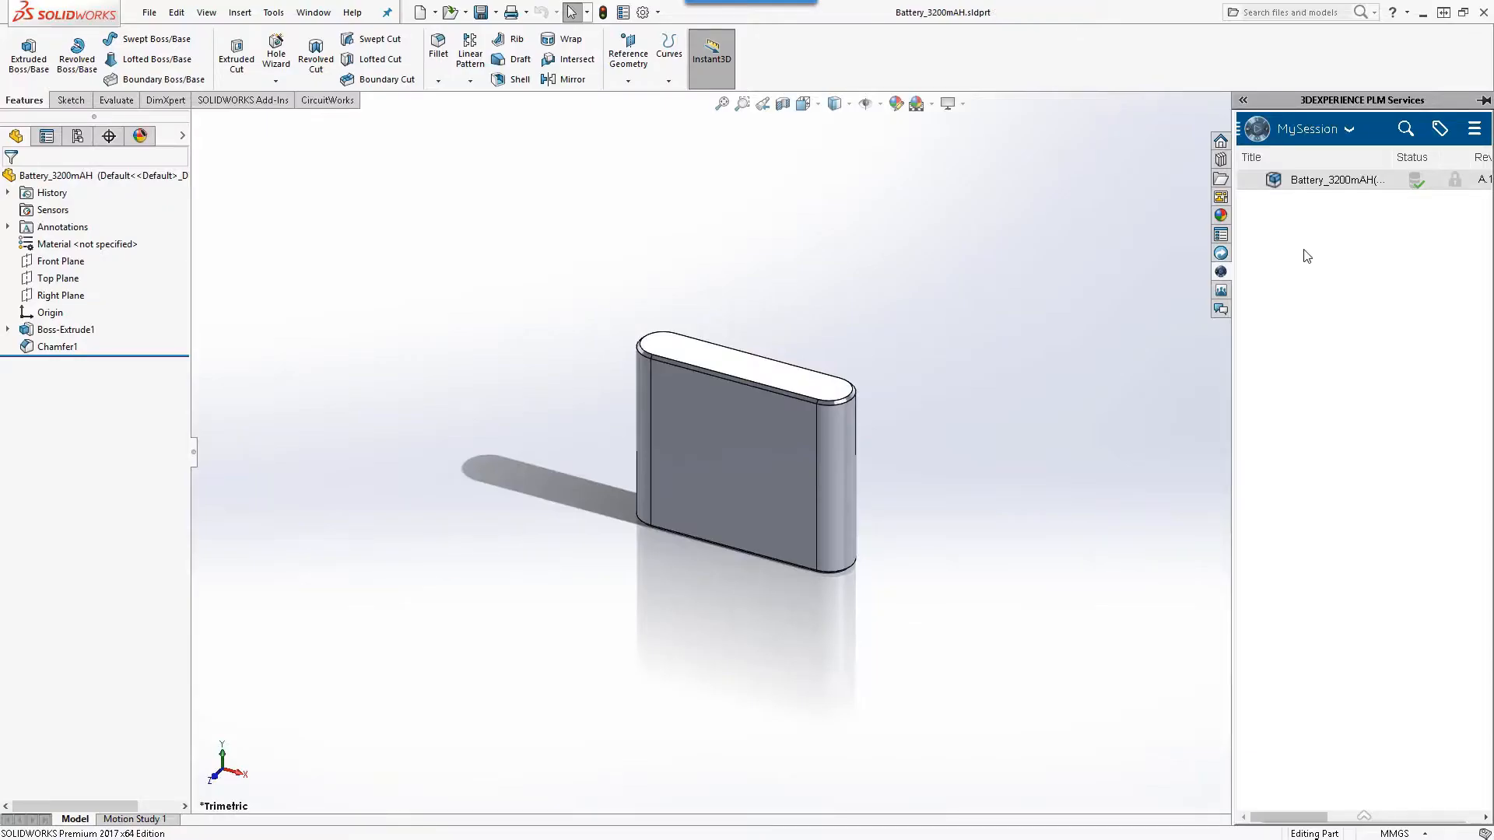
Step: Switch to SOLIDWORKS and save the Battery_3200mAH part under the new file name Battery_6400mAH.sldprt
{"action": "left_click", "coordinate": [771, 511]}
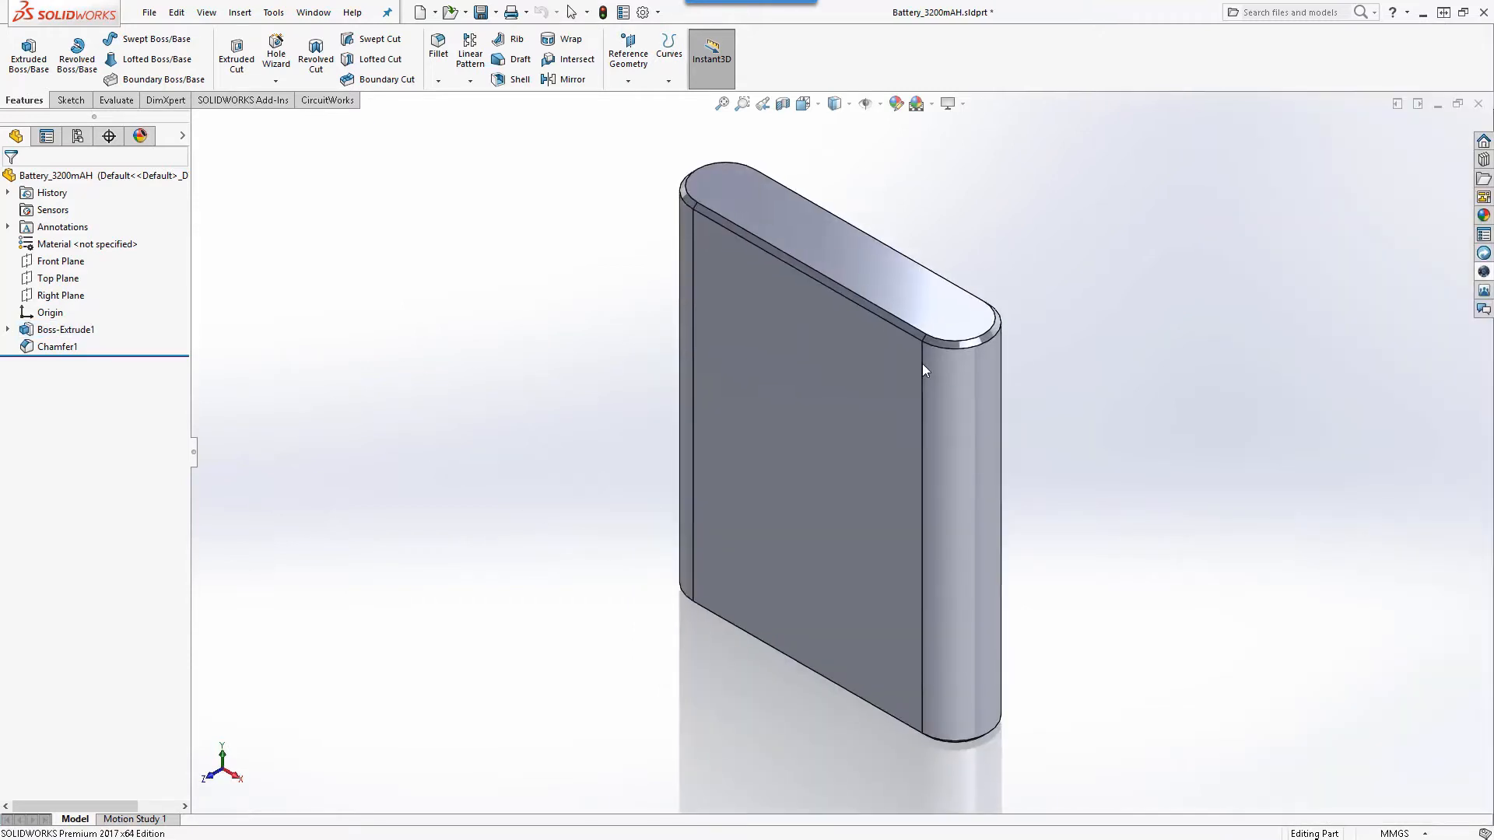
{"action": "scroll", "coordinate": [932, 442], "scroll_direction": "down", "scroll_amount": 1}
{"action": "scroll", "coordinate": [931, 442], "scroll_direction": "up", "scroll_amount": 2}
{"action": "left_click", "coordinate": [148, 12]}
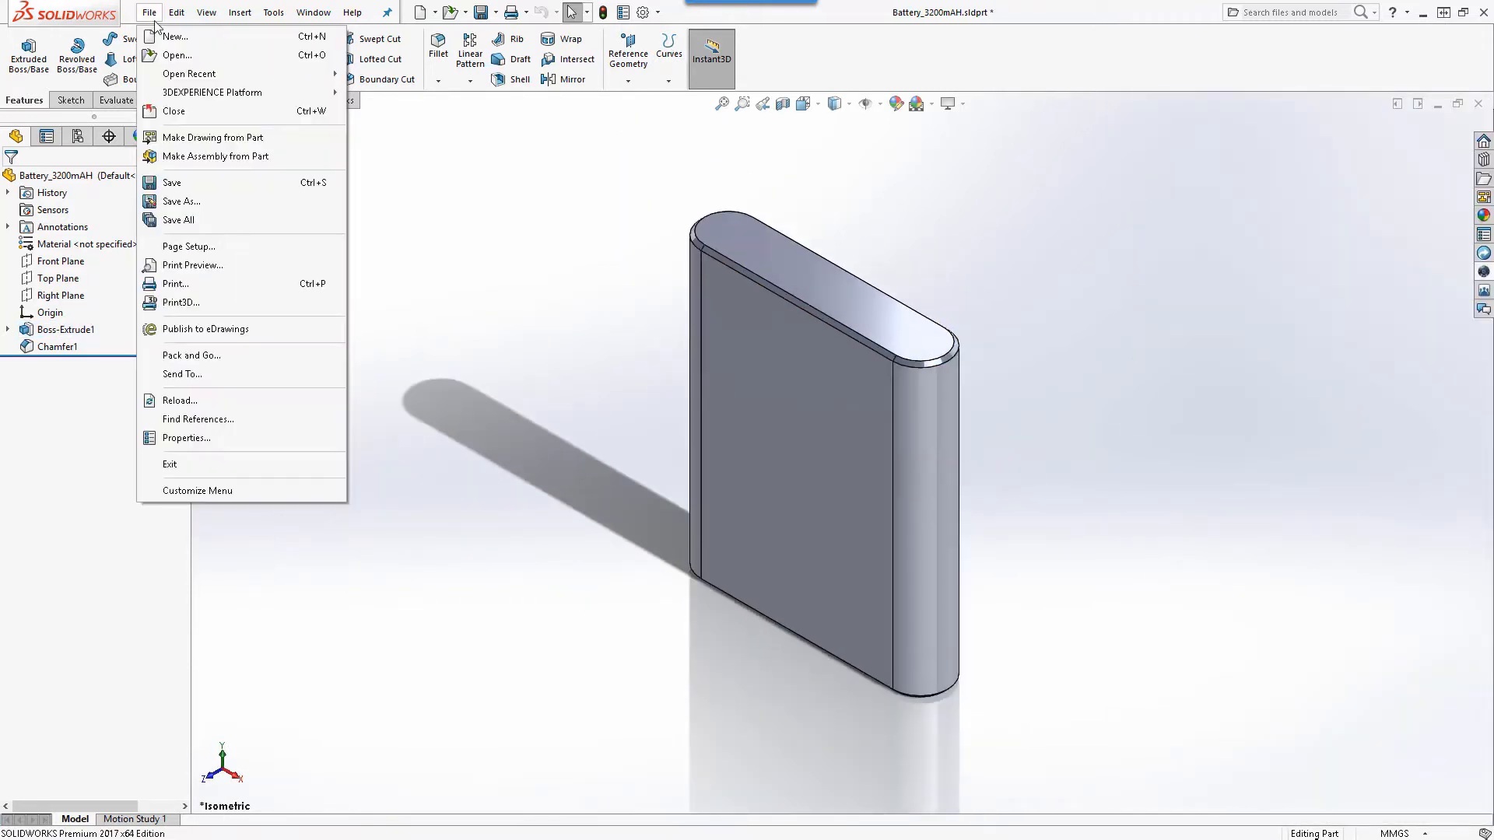
{"action": "left_click", "coordinate": [223, 208]}
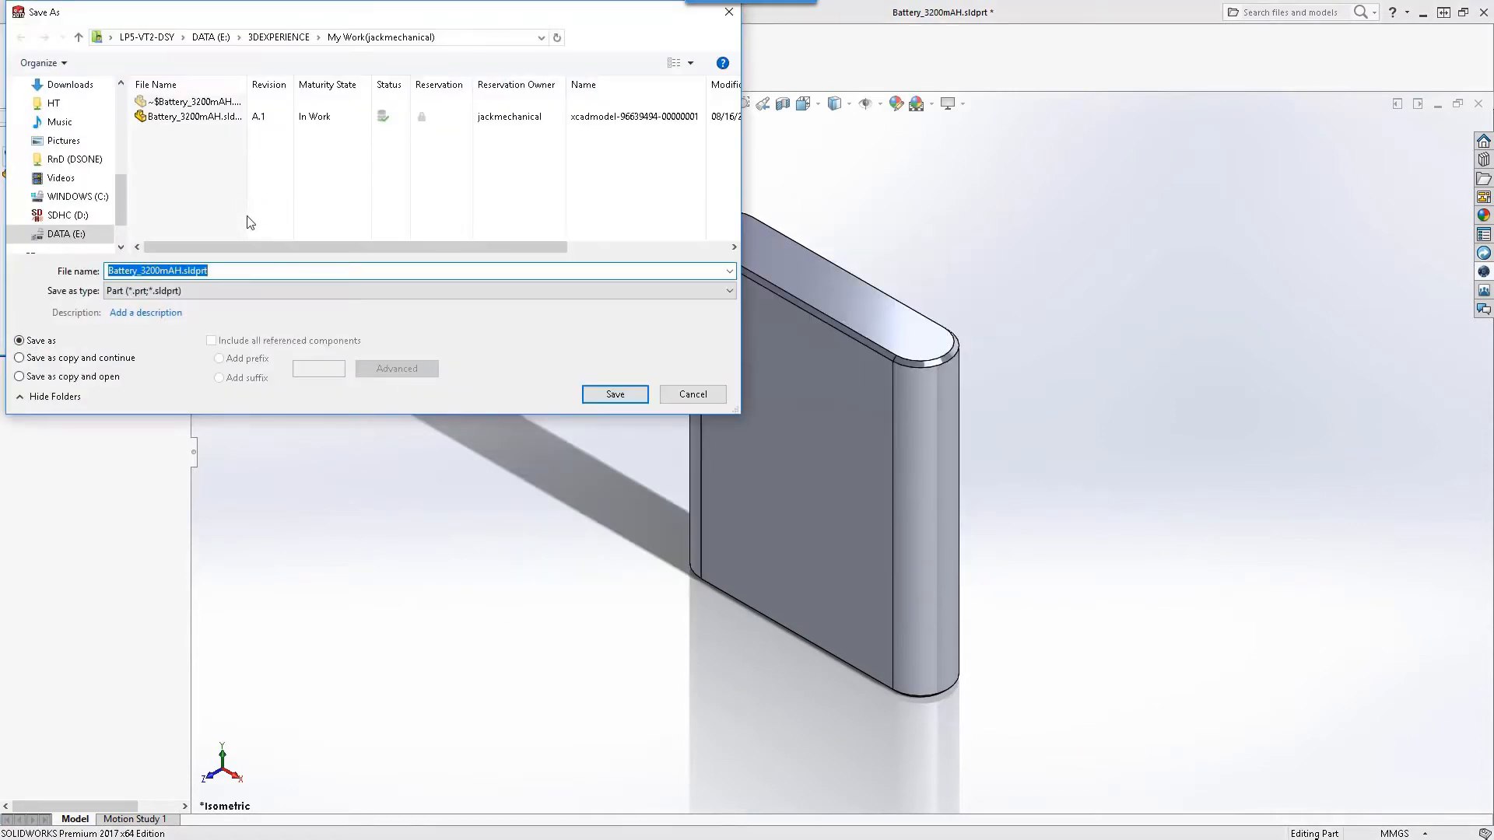
{"action": "left_click", "coordinate": [150, 271]}
{"action": "key", "text": "BackSpace"}
{"action": "key", "text": "BackSpace"}
{"action": "type", "text": "64"}
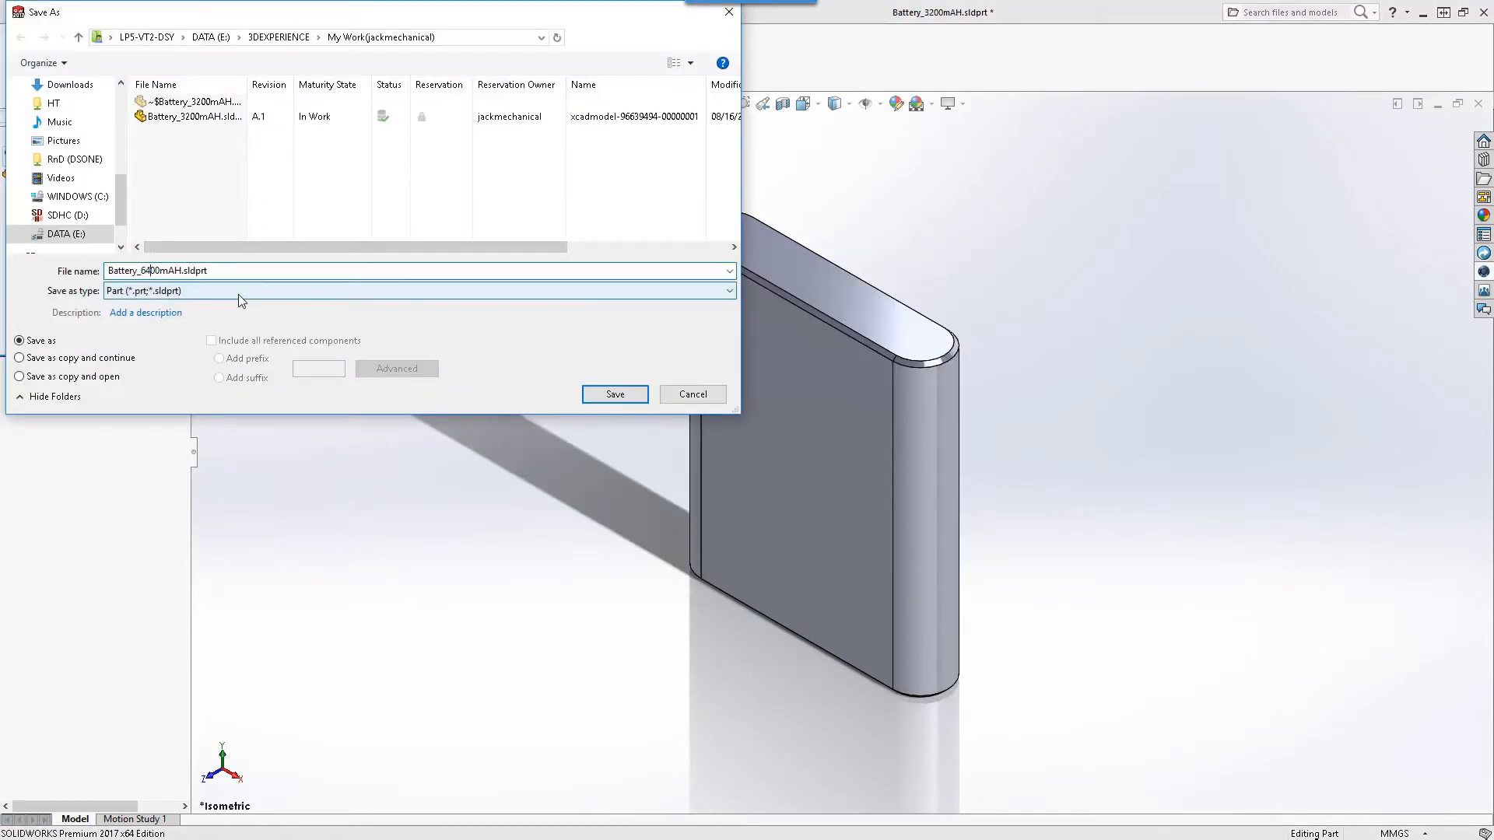
{"action": "left_click", "coordinate": [610, 395]}
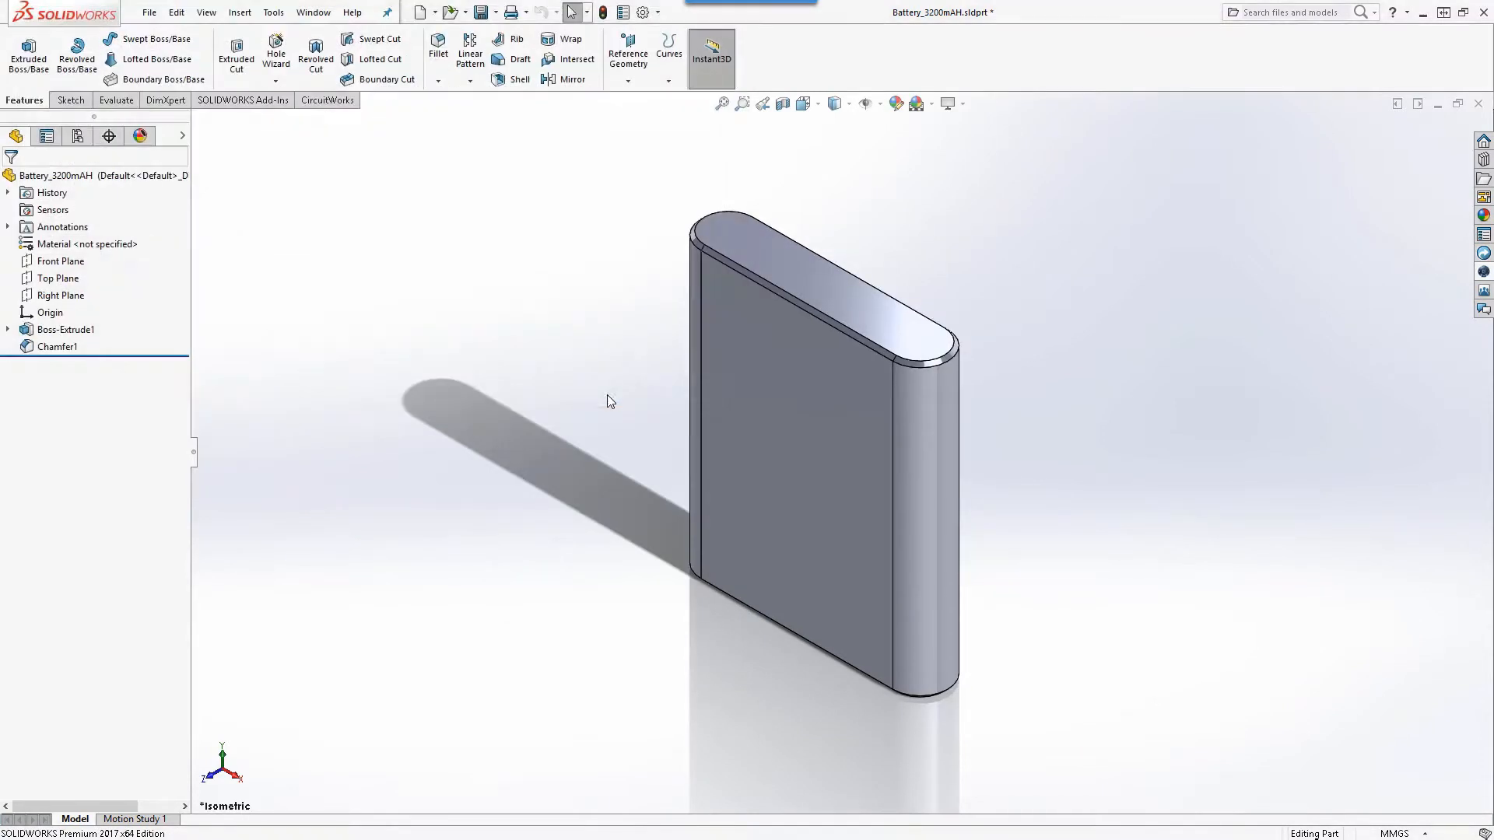
Step: Show the 3DEXPERIENCE session list and save the Battery_6400mAH part
{"action": "left_click", "coordinate": [1484, 272]}
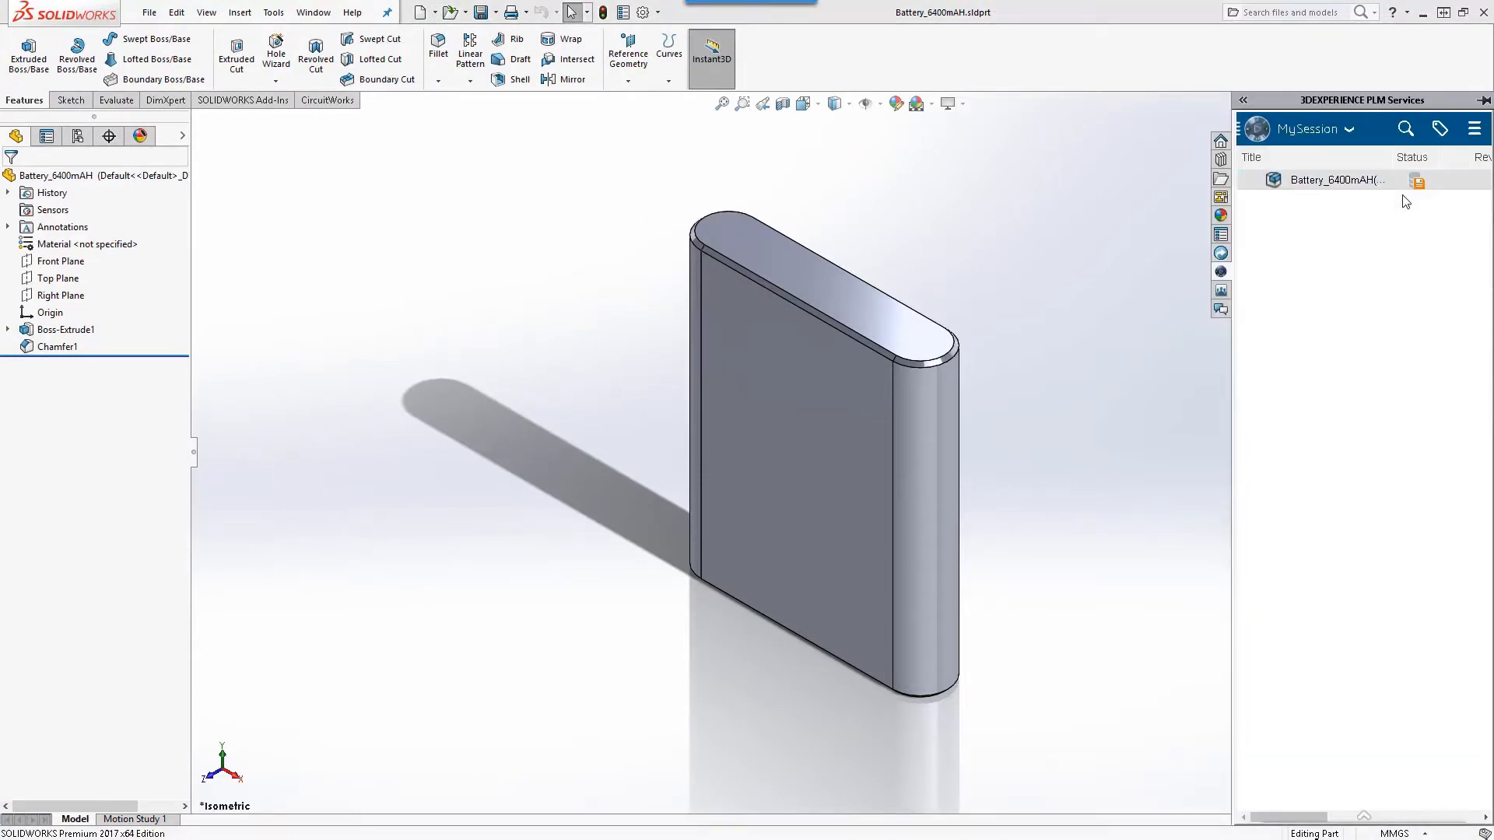
{"action": "key", "text": "ctrl+s"}
{"action": "left_click_drag", "start_coordinate": [594, 574], "coordinate": [897, 593]}
{"action": "left_click", "coordinate": [898, 594]}
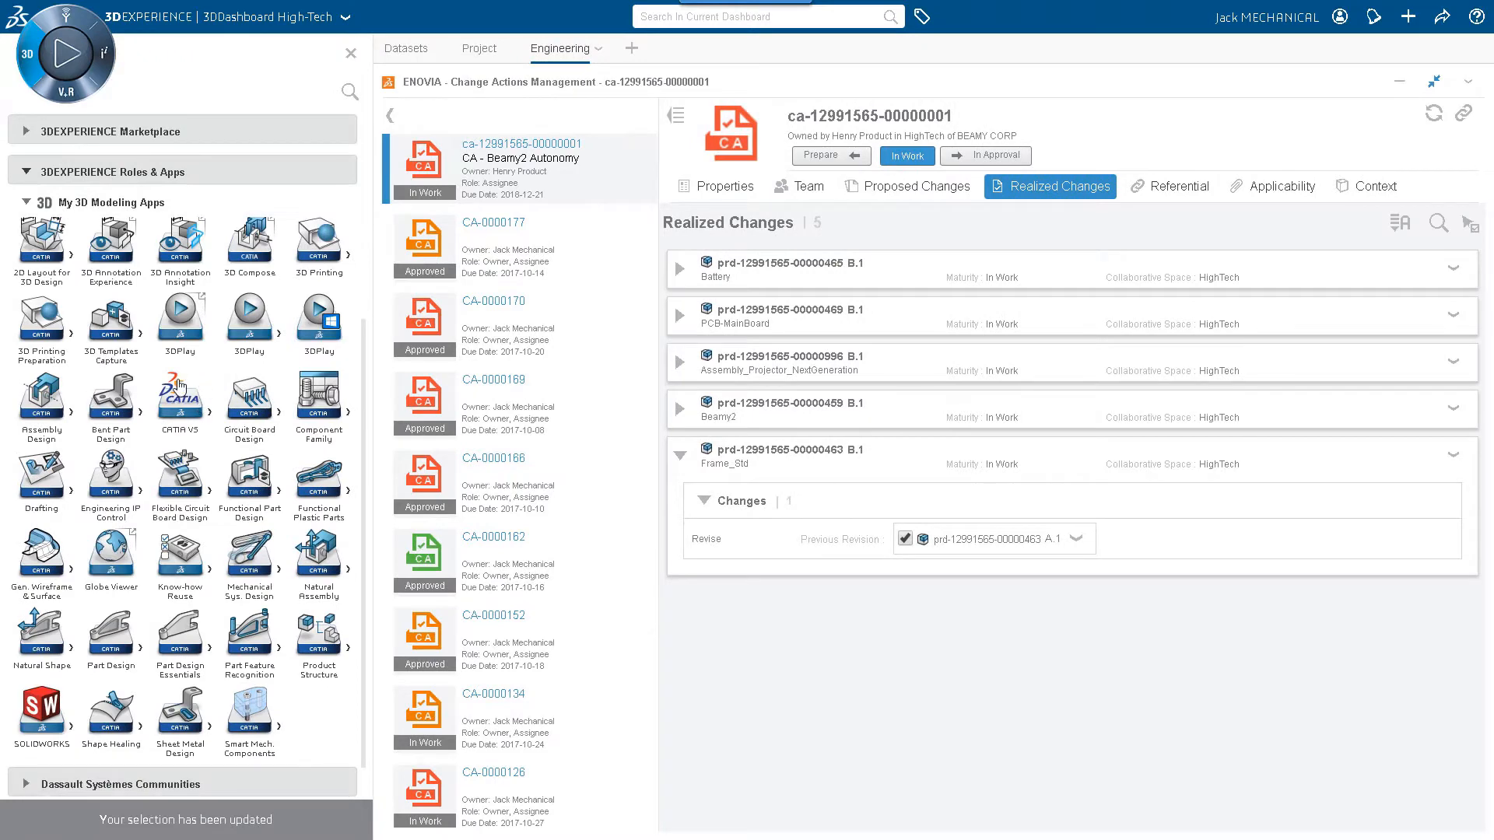
Step: Switch to CATIA V5 and save the modified Frame_Pro part to the 3DEXPERIENCE platform
{"action": "left_click", "coordinate": [107, 531]}
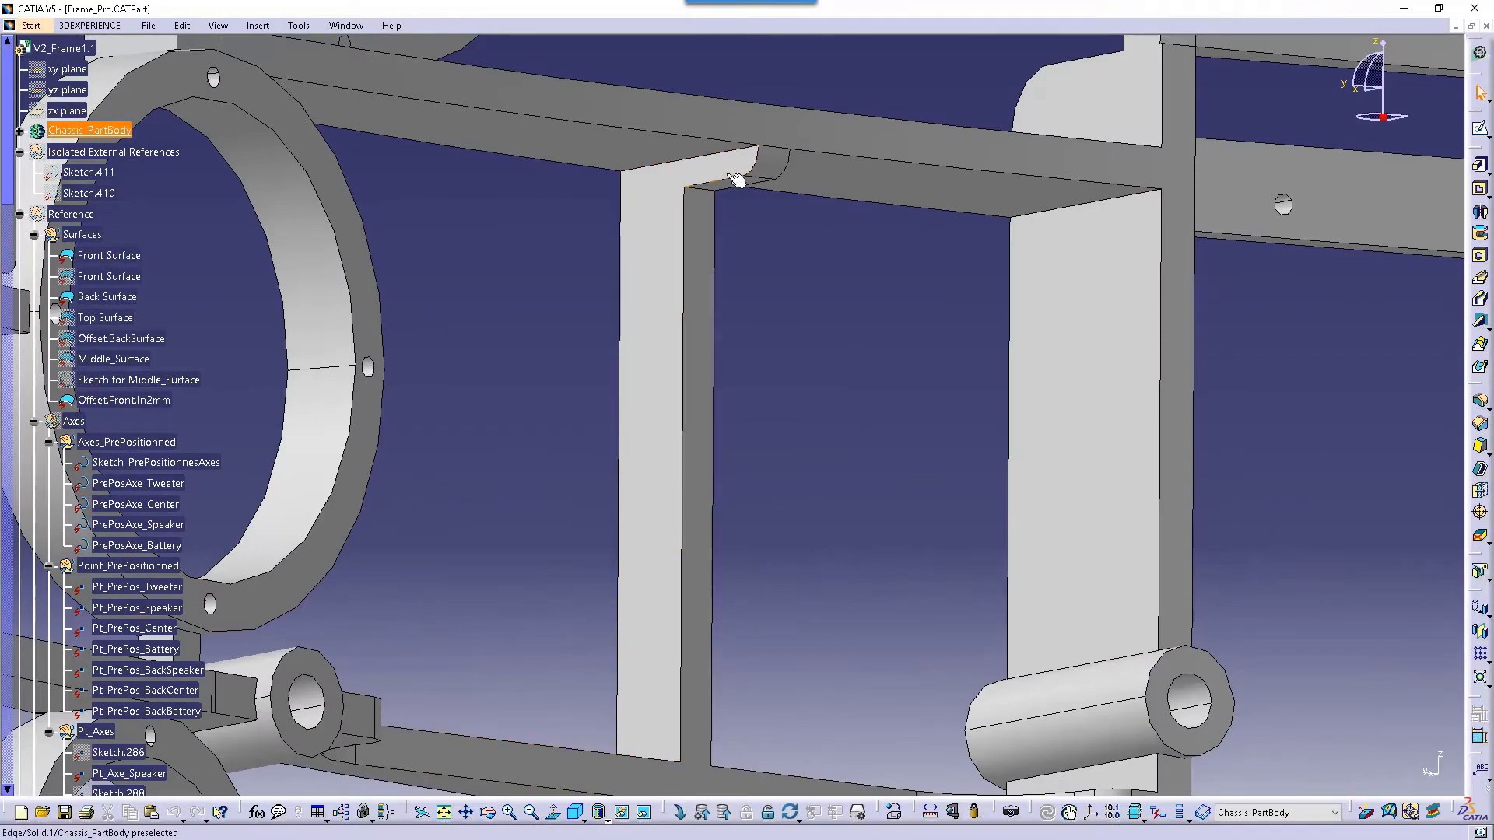
{"action": "middle_click_drag", "start_coordinate": [735, 180], "coordinate": [740, 633]}
{"action": "left_click", "coordinate": [111, 29]}
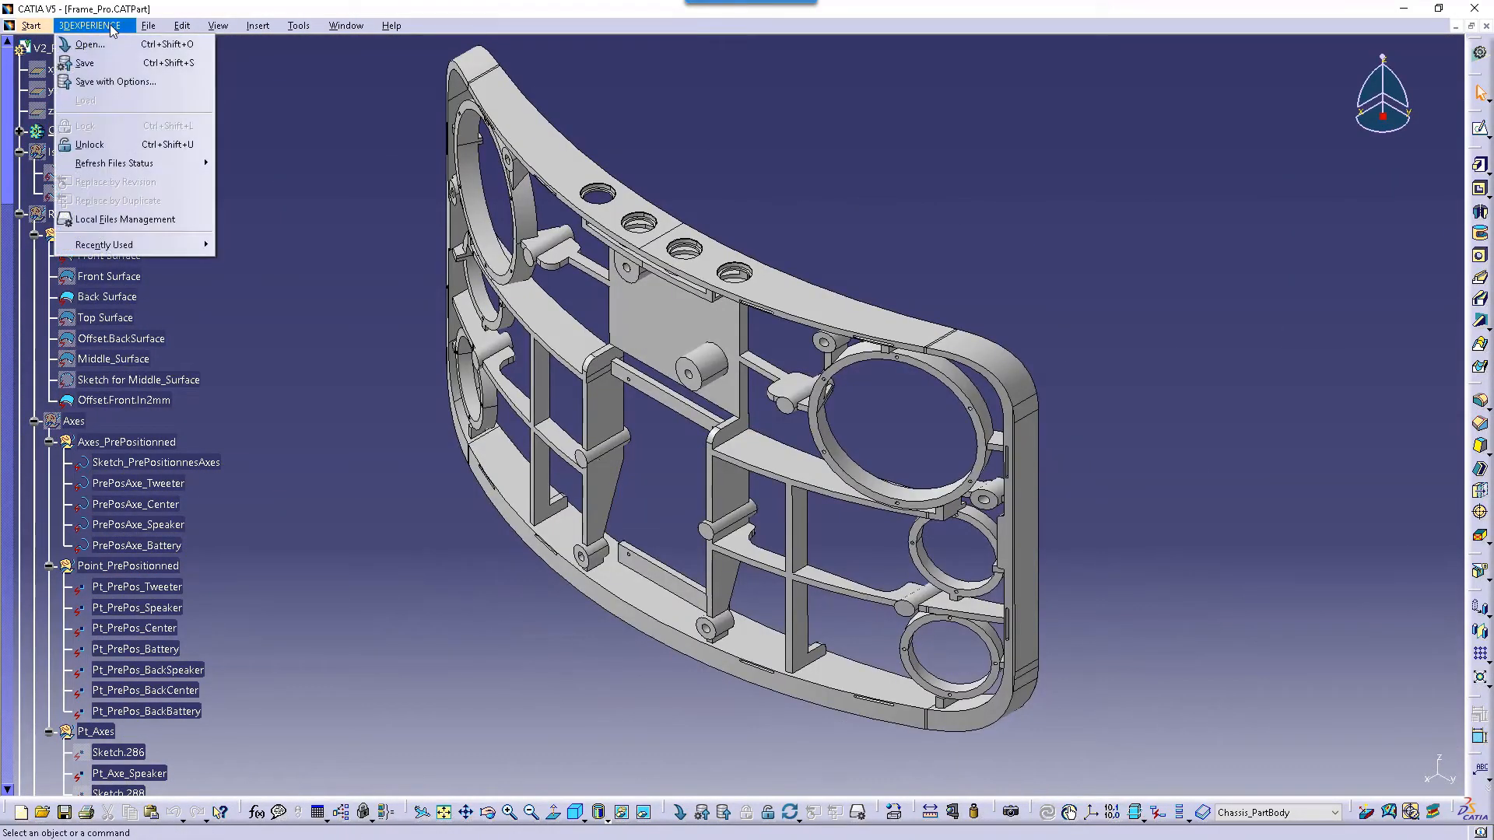
{"action": "left_click", "coordinate": [101, 78]}
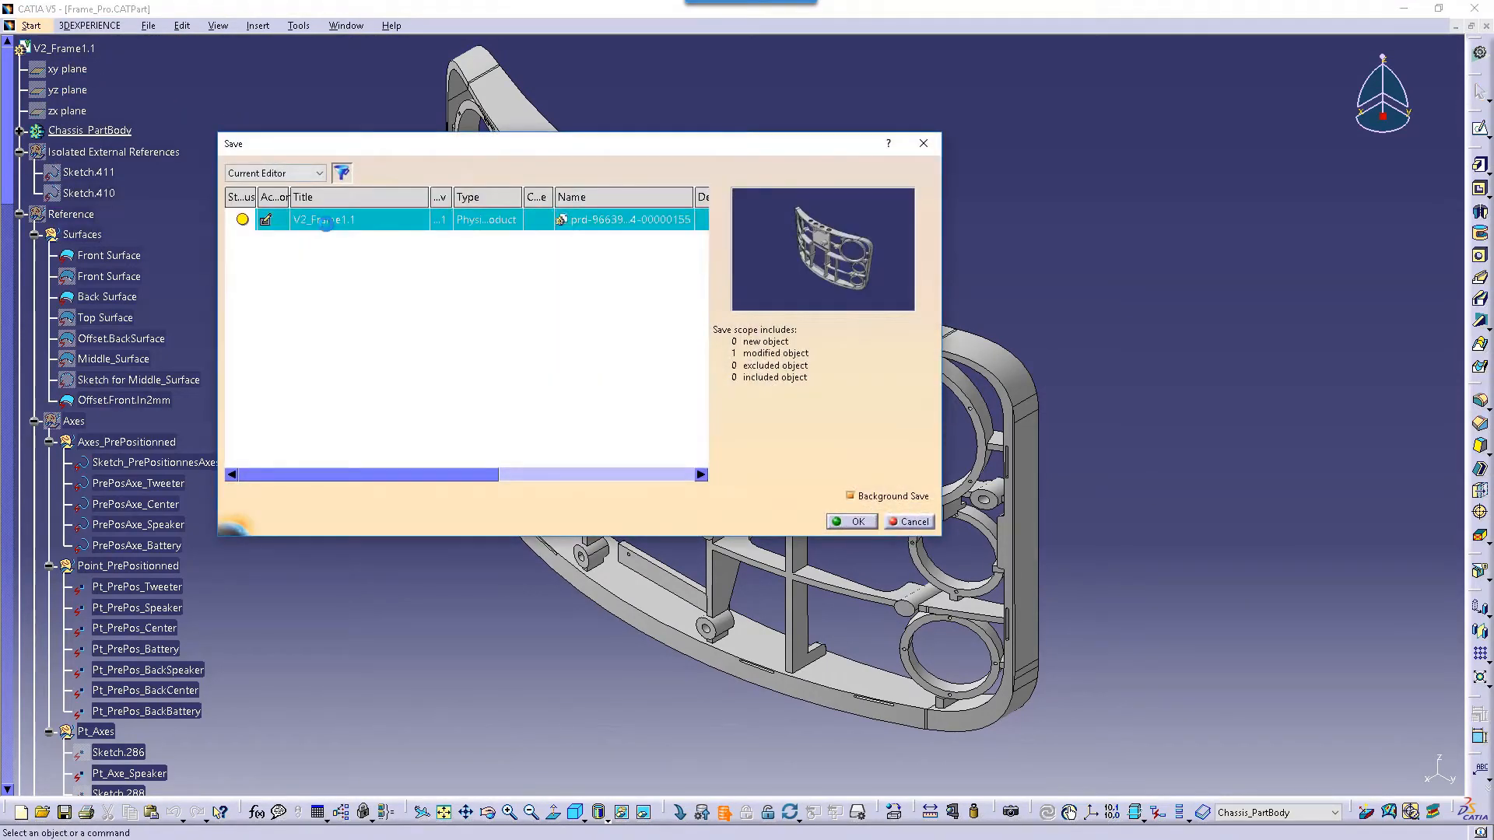
{"action": "left_click", "coordinate": [852, 522]}
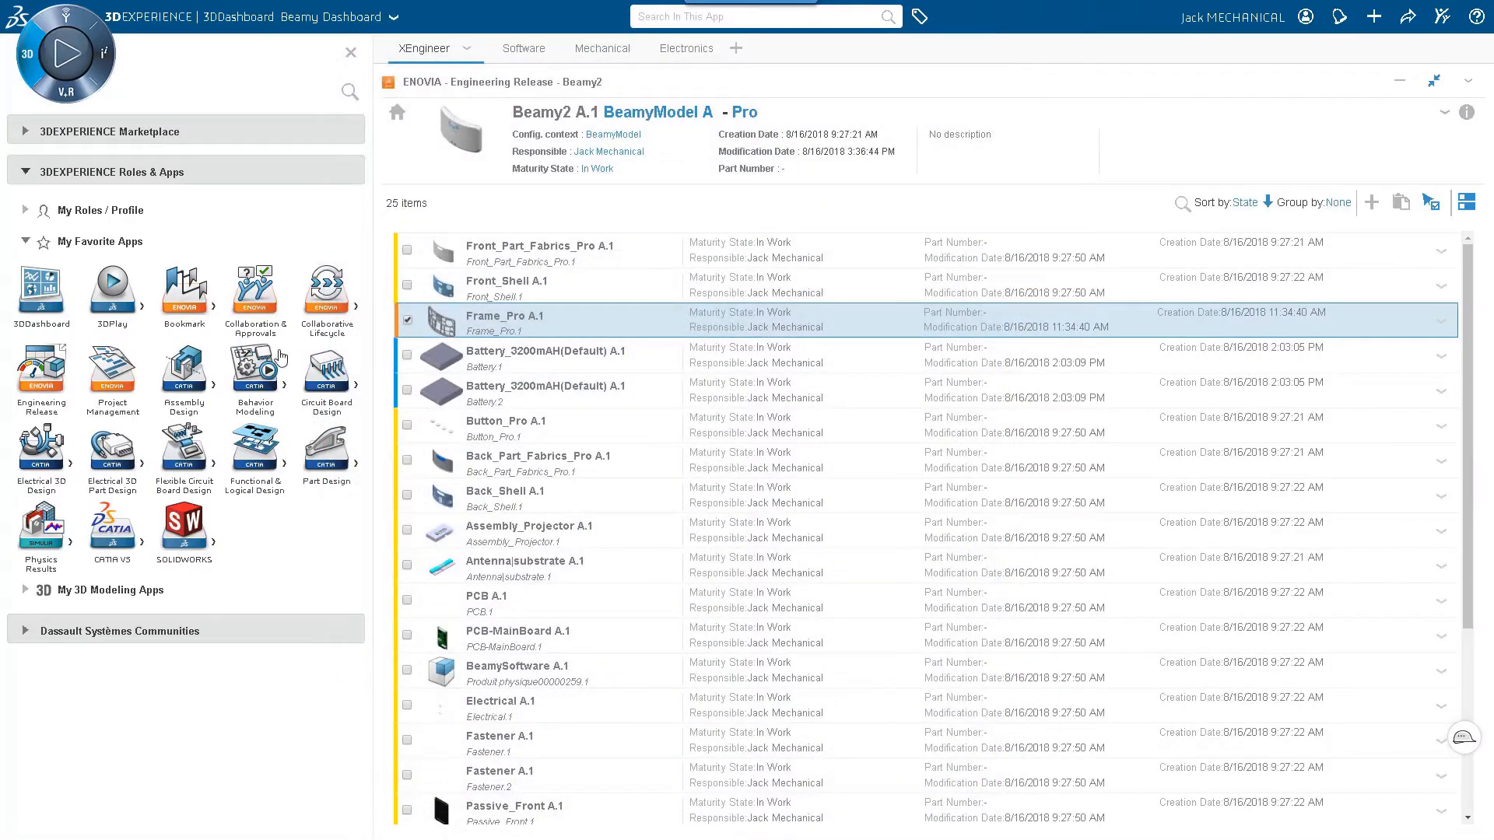
Step: Clear the Frame_Pro selection in the Beamy2 item list and examine the frame's plastic strain plot in SIMULIA Physics Results Explorer
{"action": "left_click", "coordinate": [351, 55]}
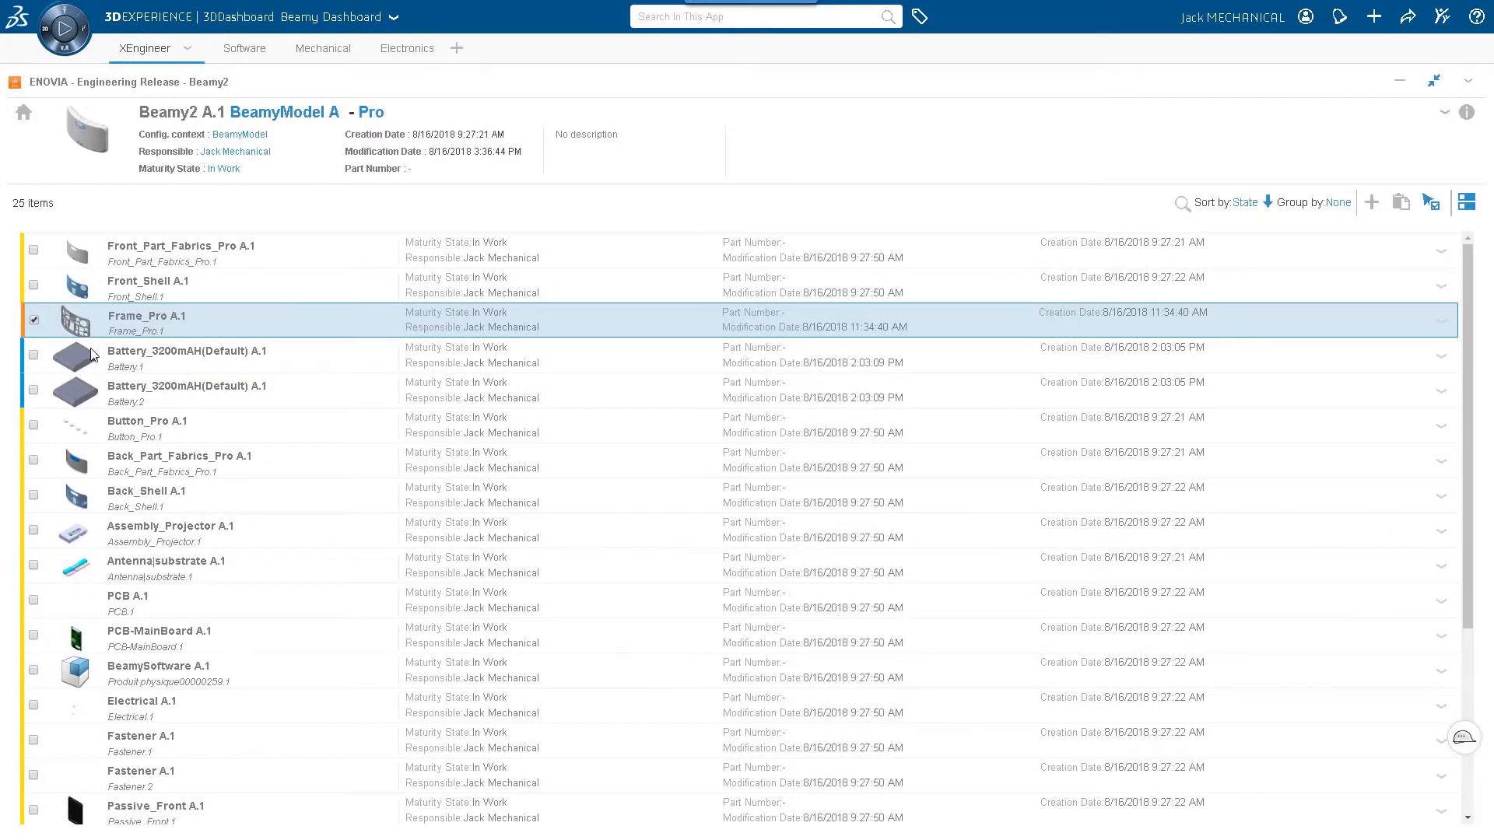
{"action": "left_click", "coordinate": [33, 320]}
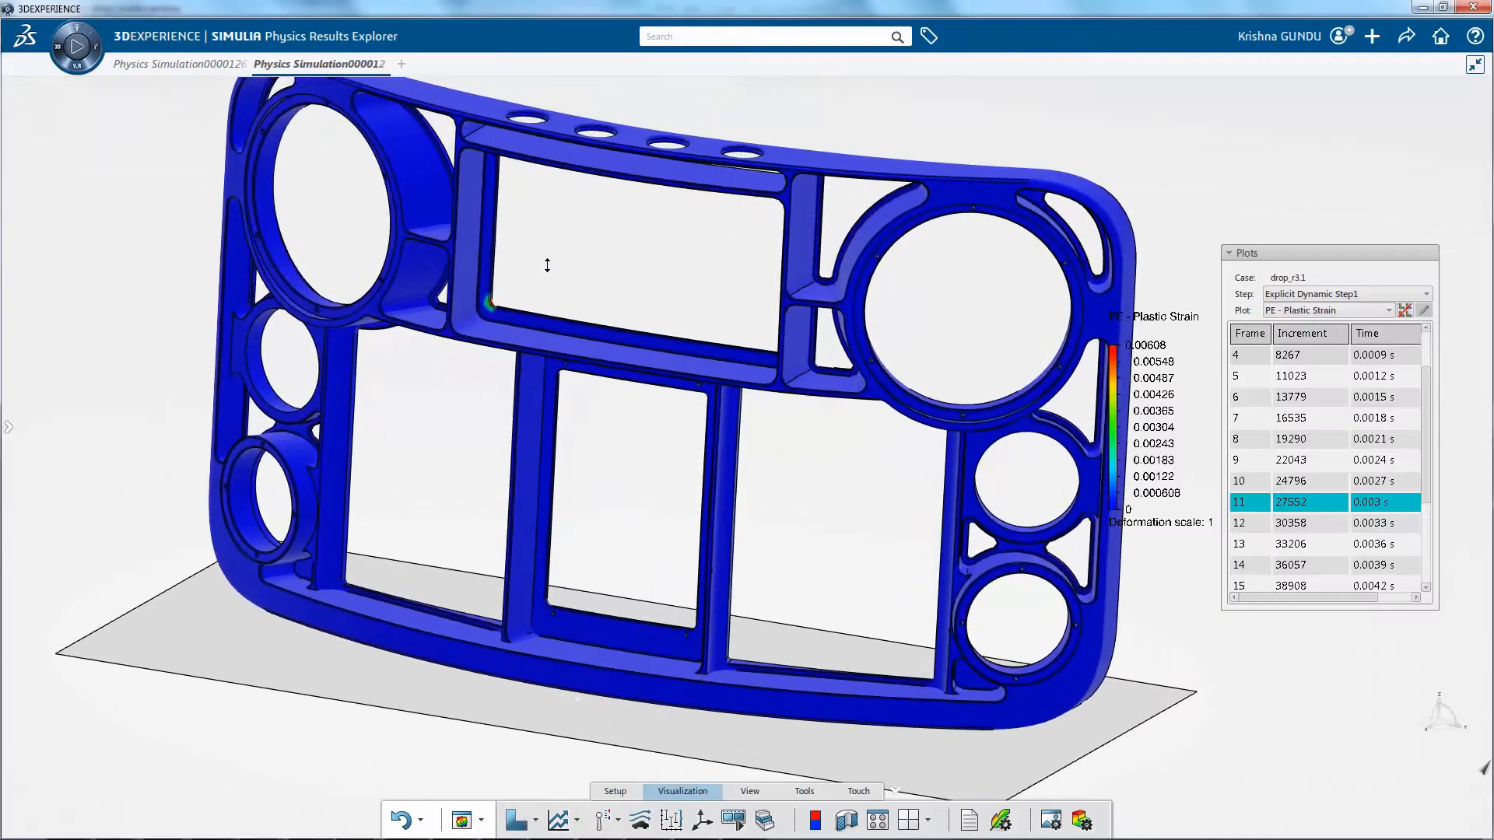
{"action": "scroll", "coordinate": [394, 136], "scroll_direction": "up", "scroll_amount": 5}
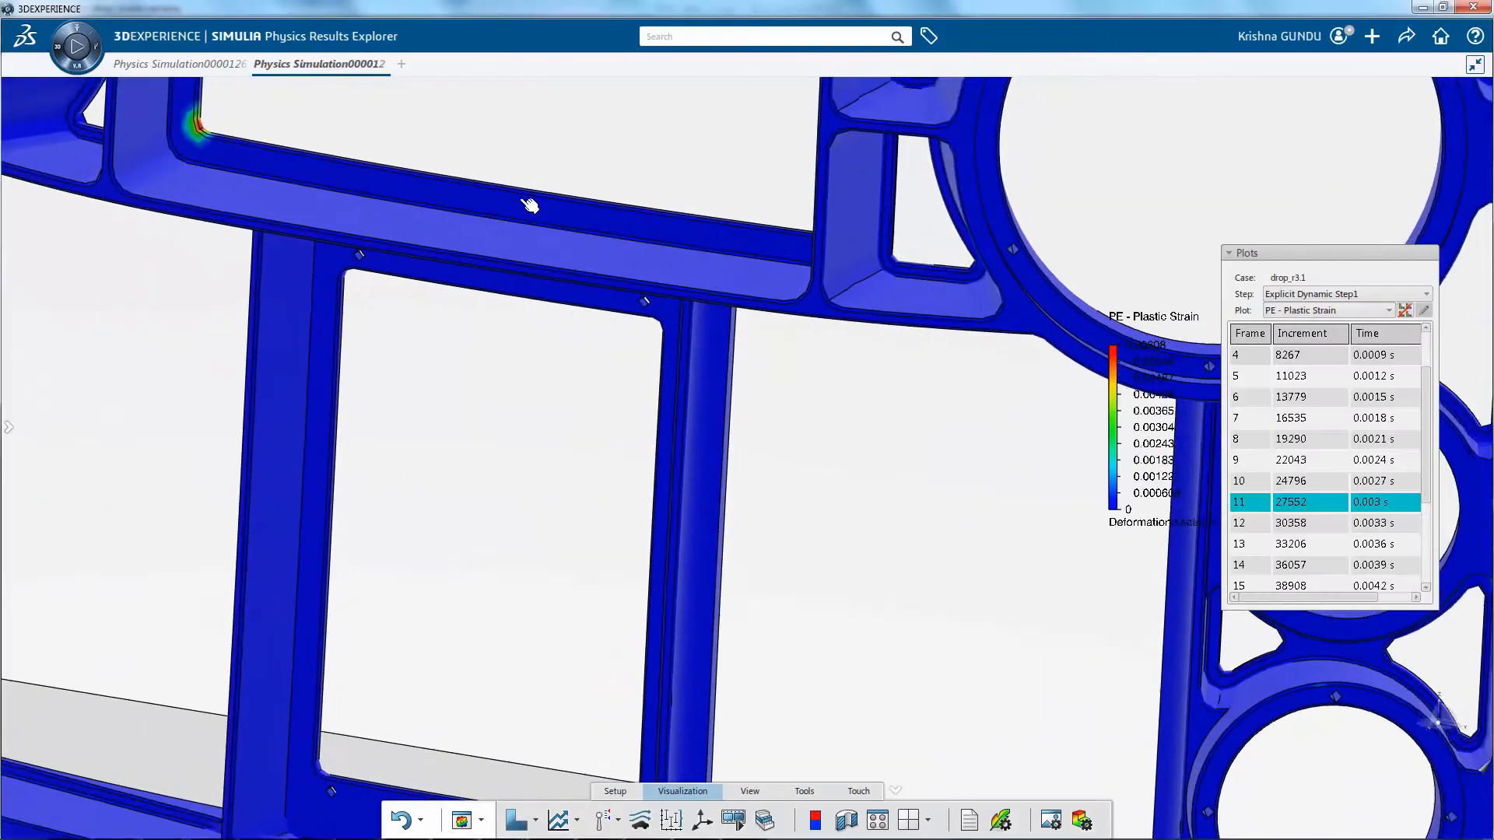
{"action": "middle_click_drag", "start_coordinate": [394, 136], "coordinate": [705, 350]}
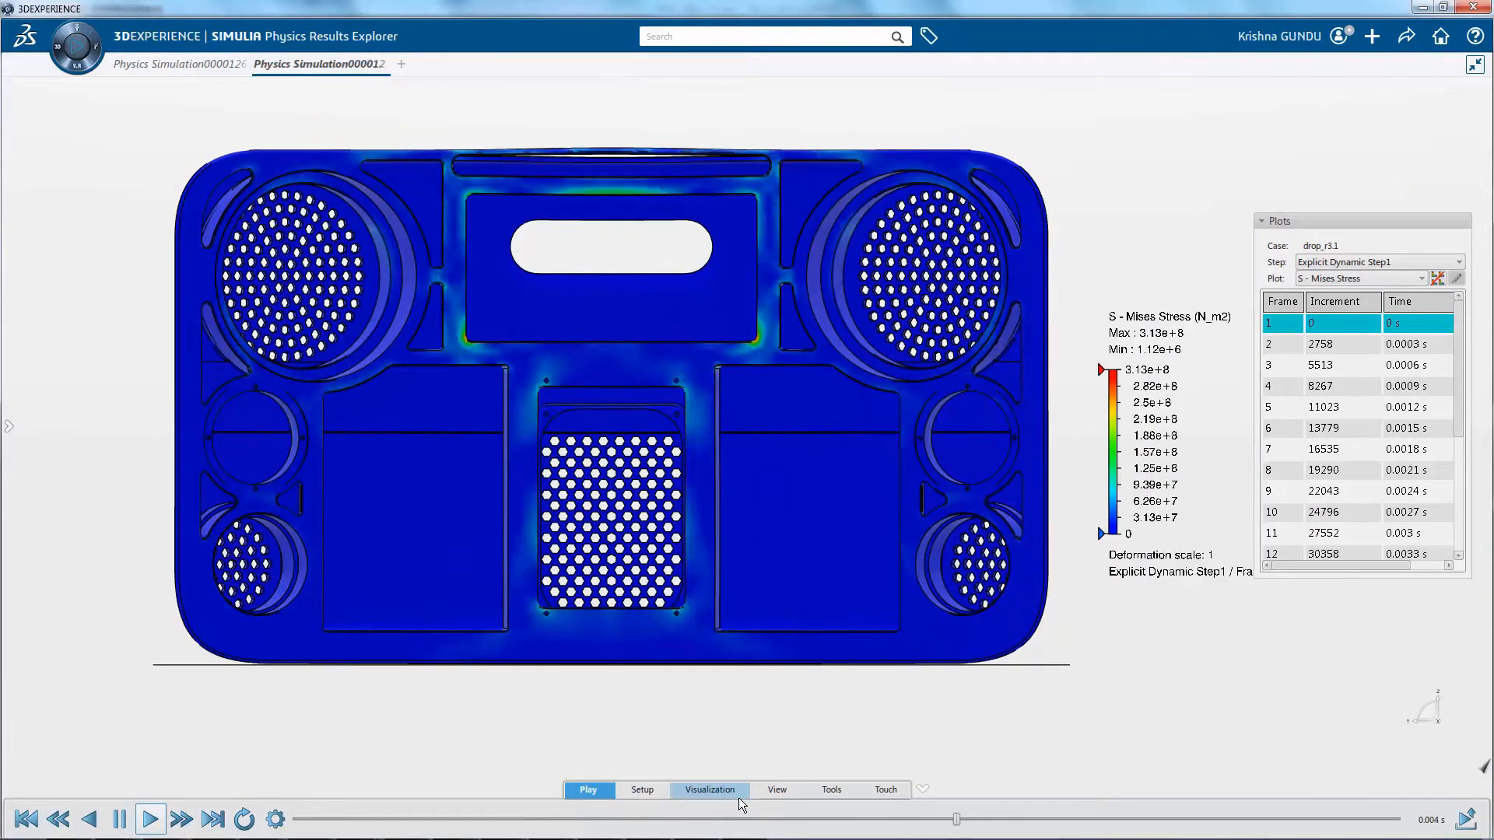
Step: Add the existing engineering item Battery_6400mAH to Beamy2, filtering the search by the CAD Master SOLIDWORKS
{"action": "left_click", "coordinate": [1372, 204]}
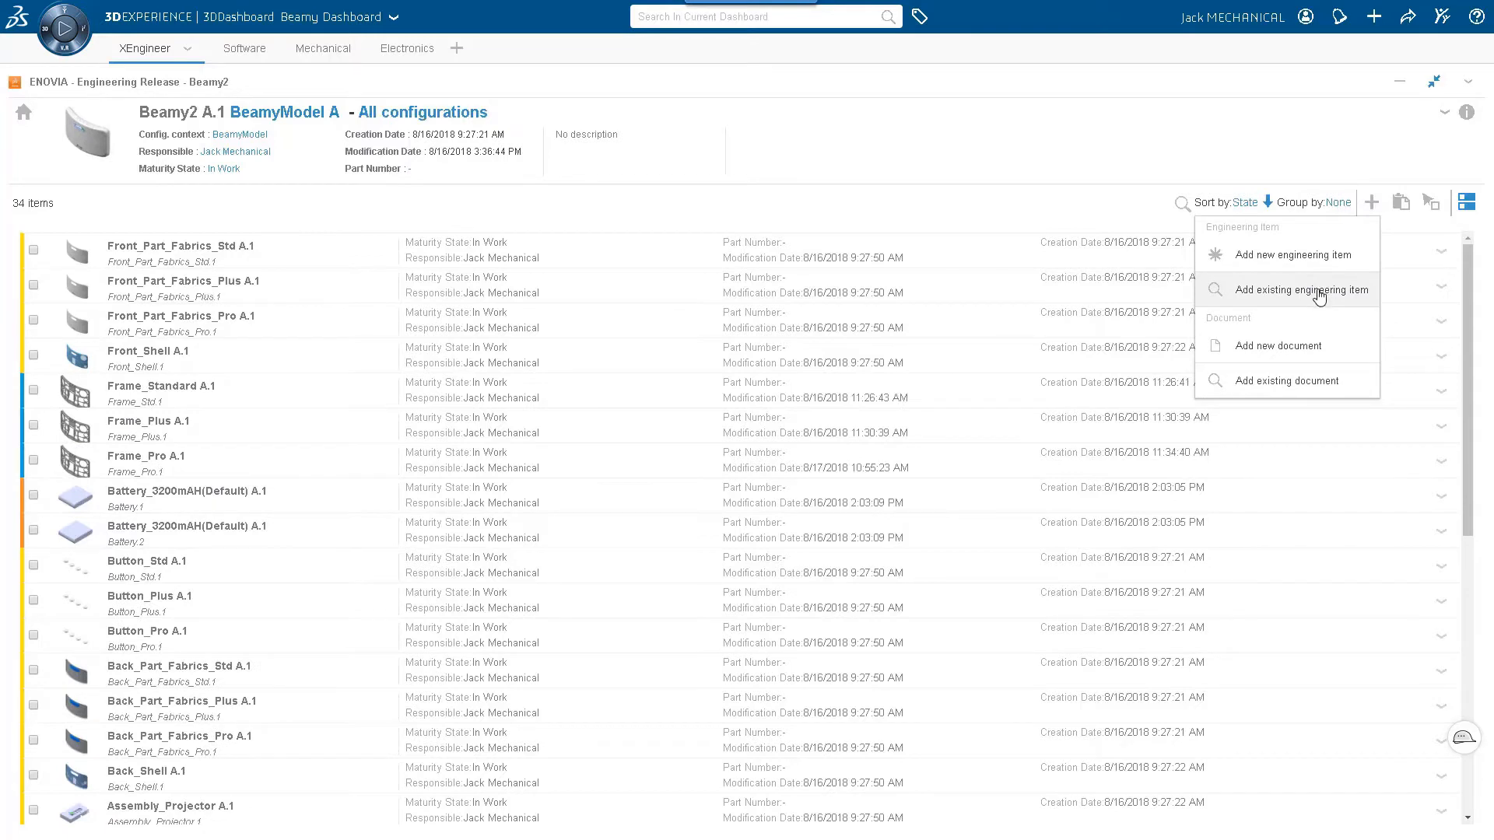
{"action": "left_click", "coordinate": [1291, 309]}
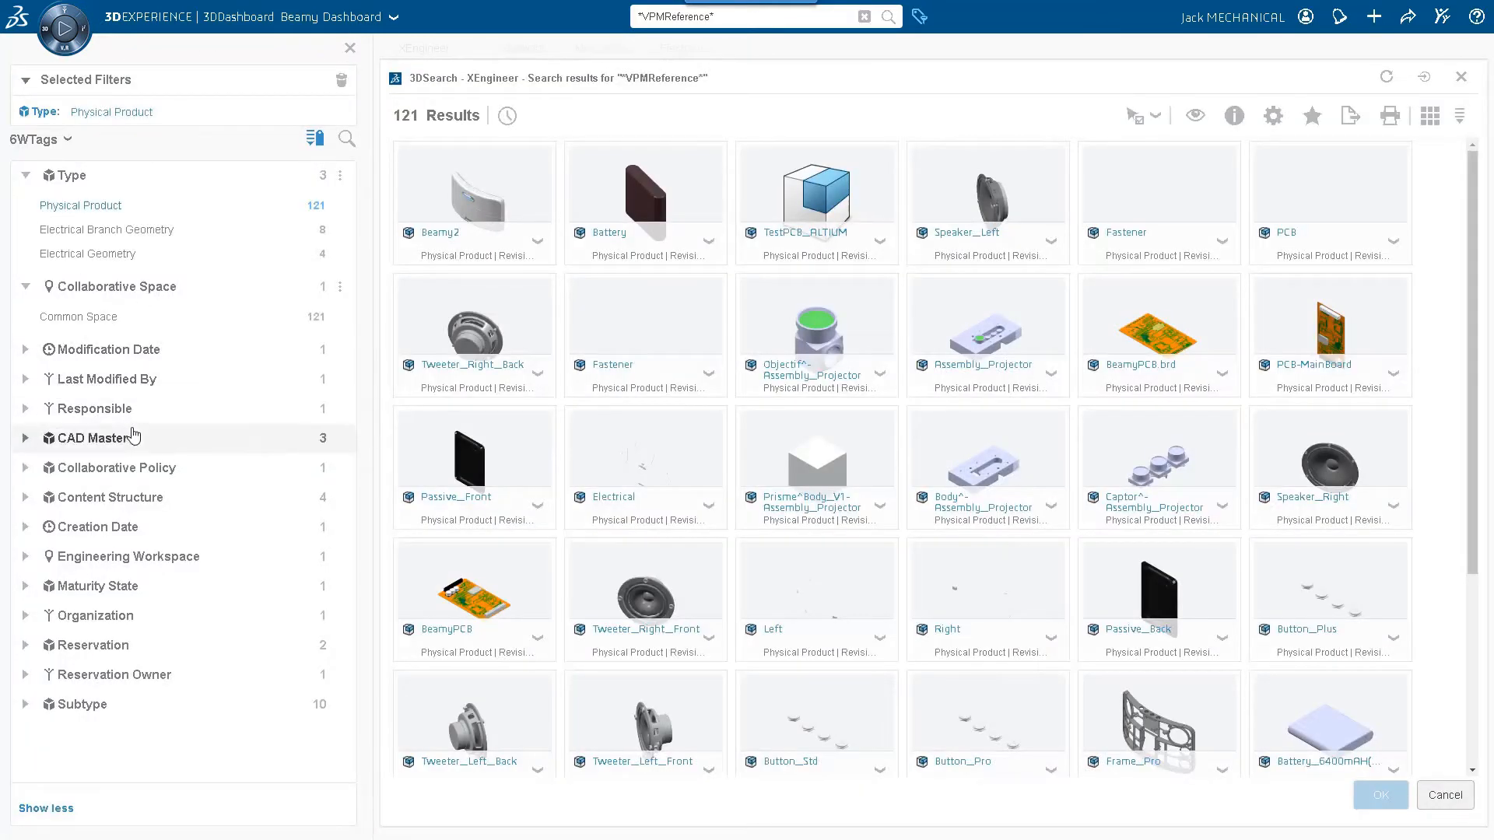
{"action": "left_click", "coordinate": [134, 437]}
{"action": "left_click", "coordinate": [115, 519]}
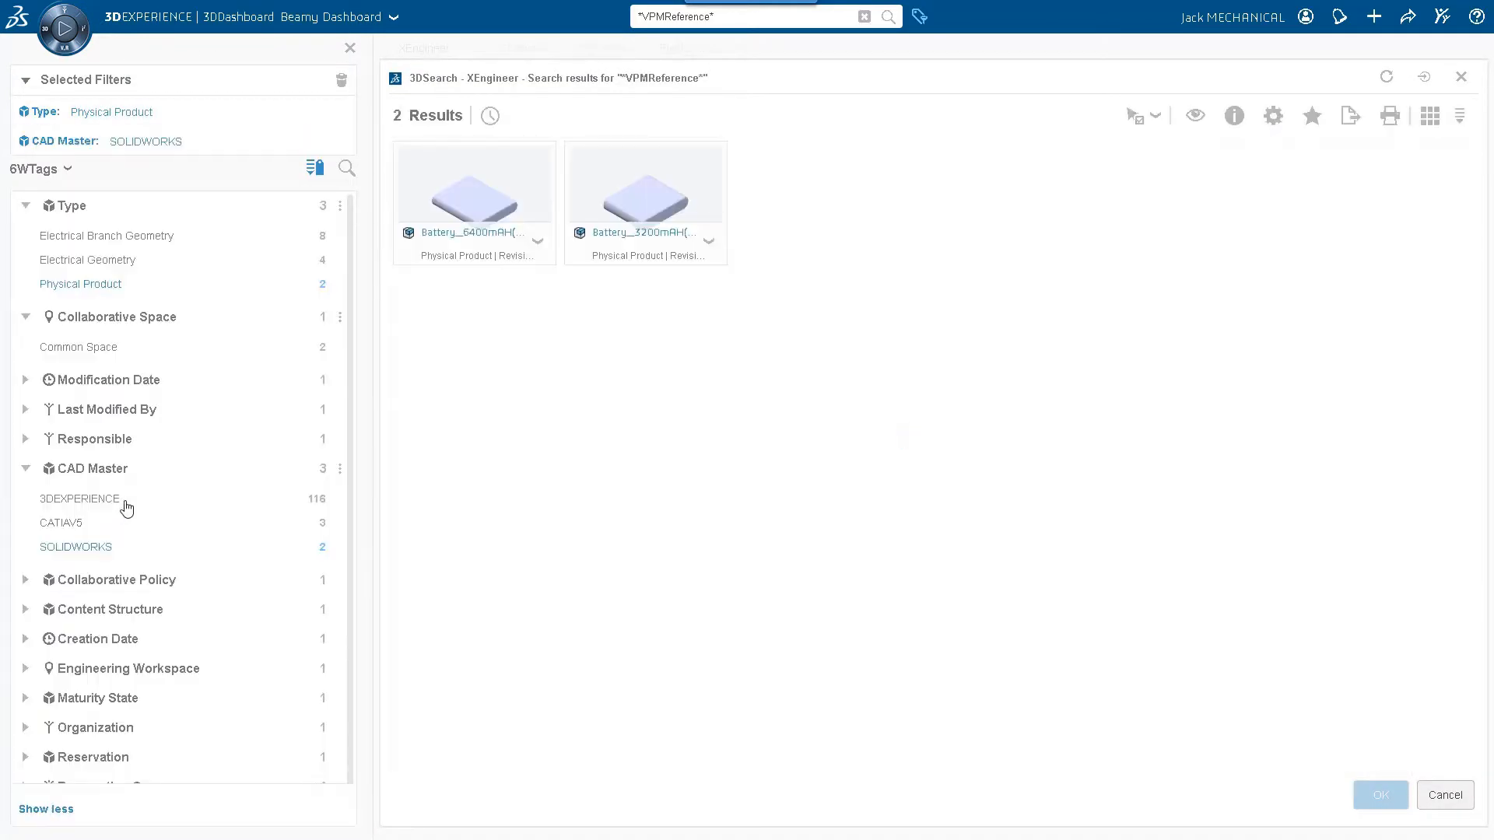
{"action": "left_click", "coordinate": [541, 156]}
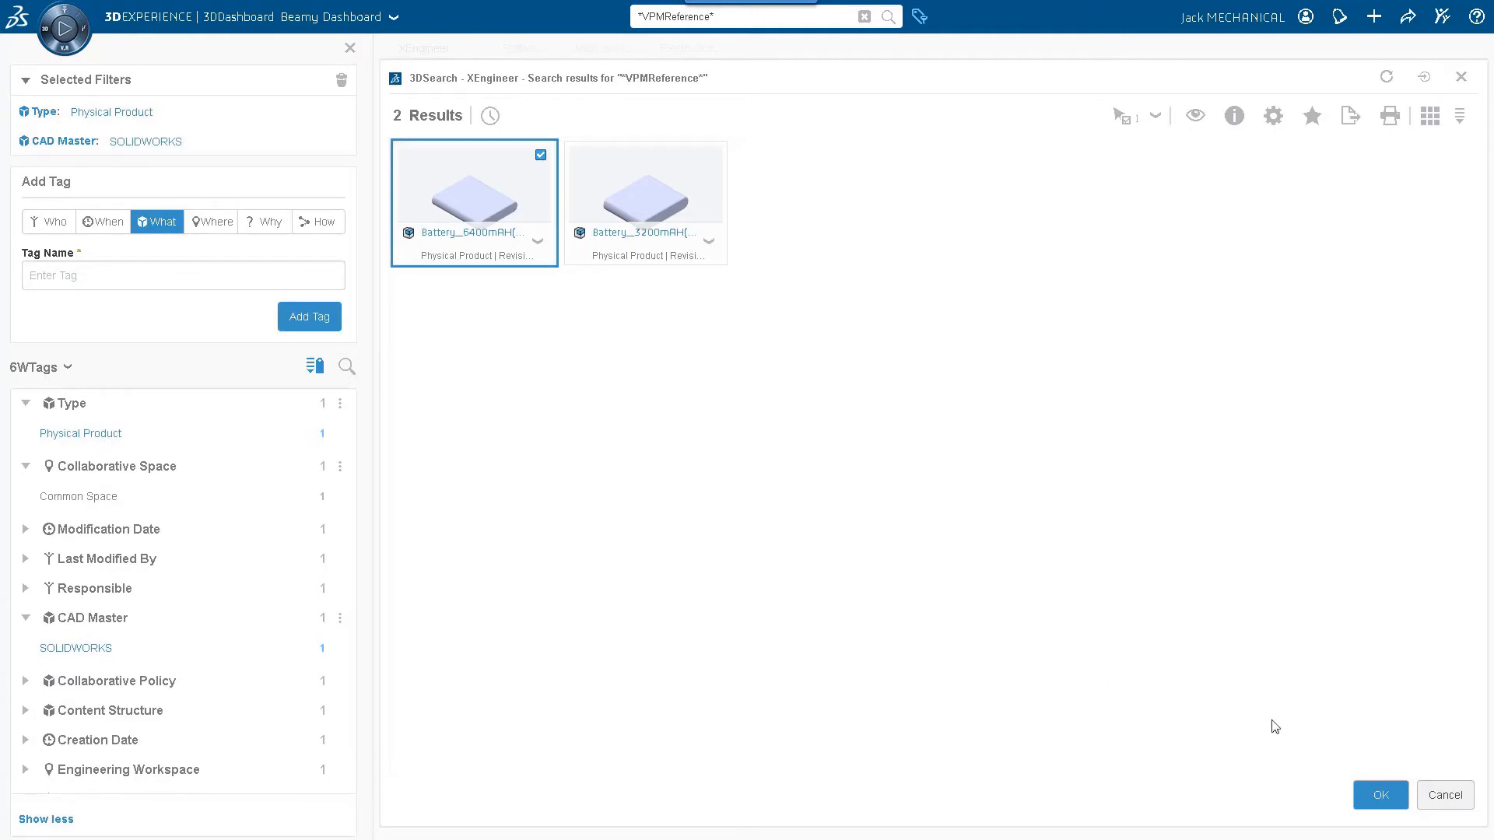
{"action": "left_click", "coordinate": [1382, 795]}
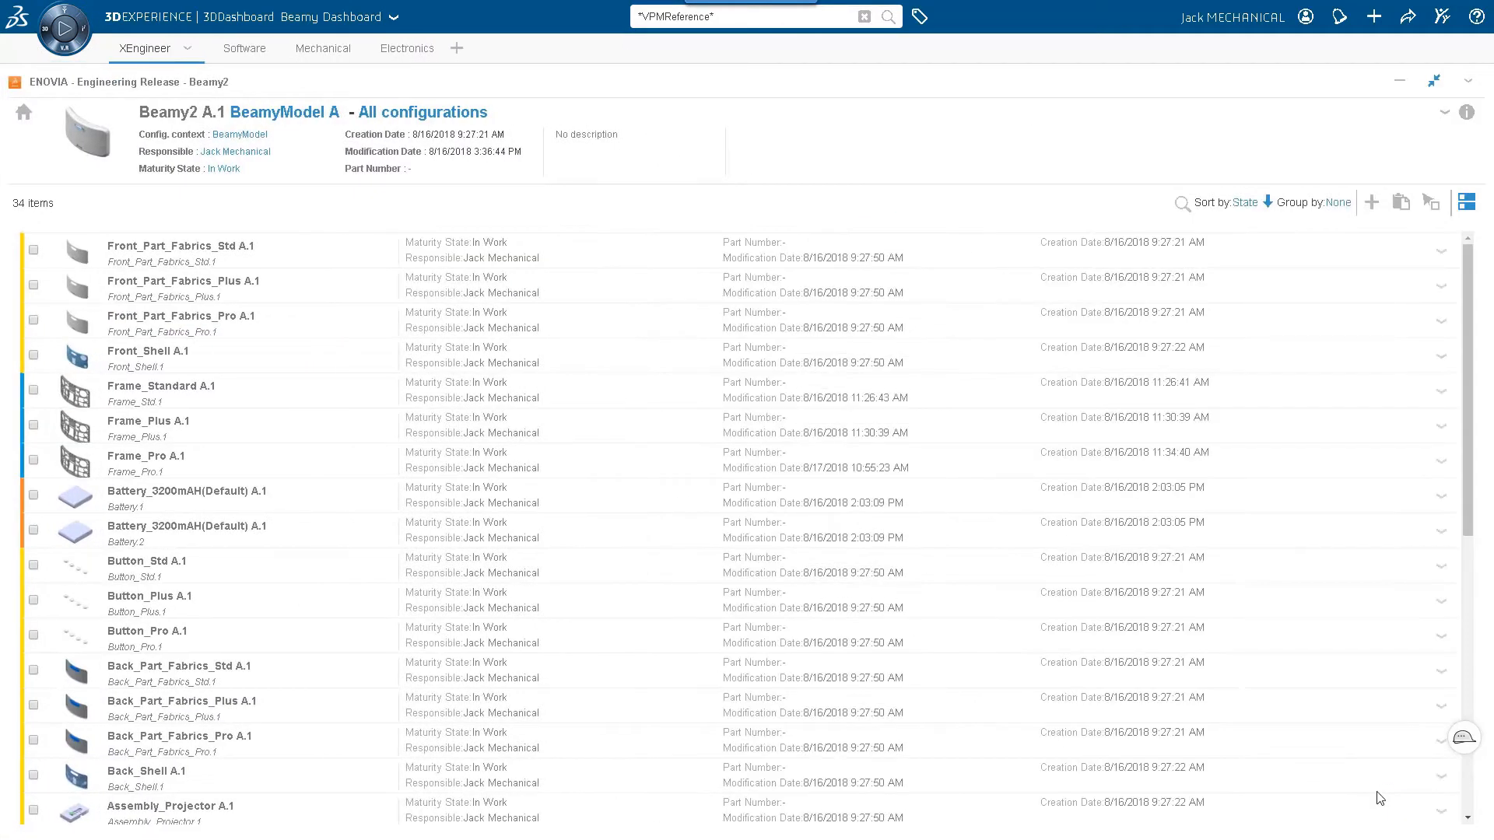
{"action": "scroll", "coordinate": [1368, 796], "scroll_direction": "down", "scroll_amount": 10}
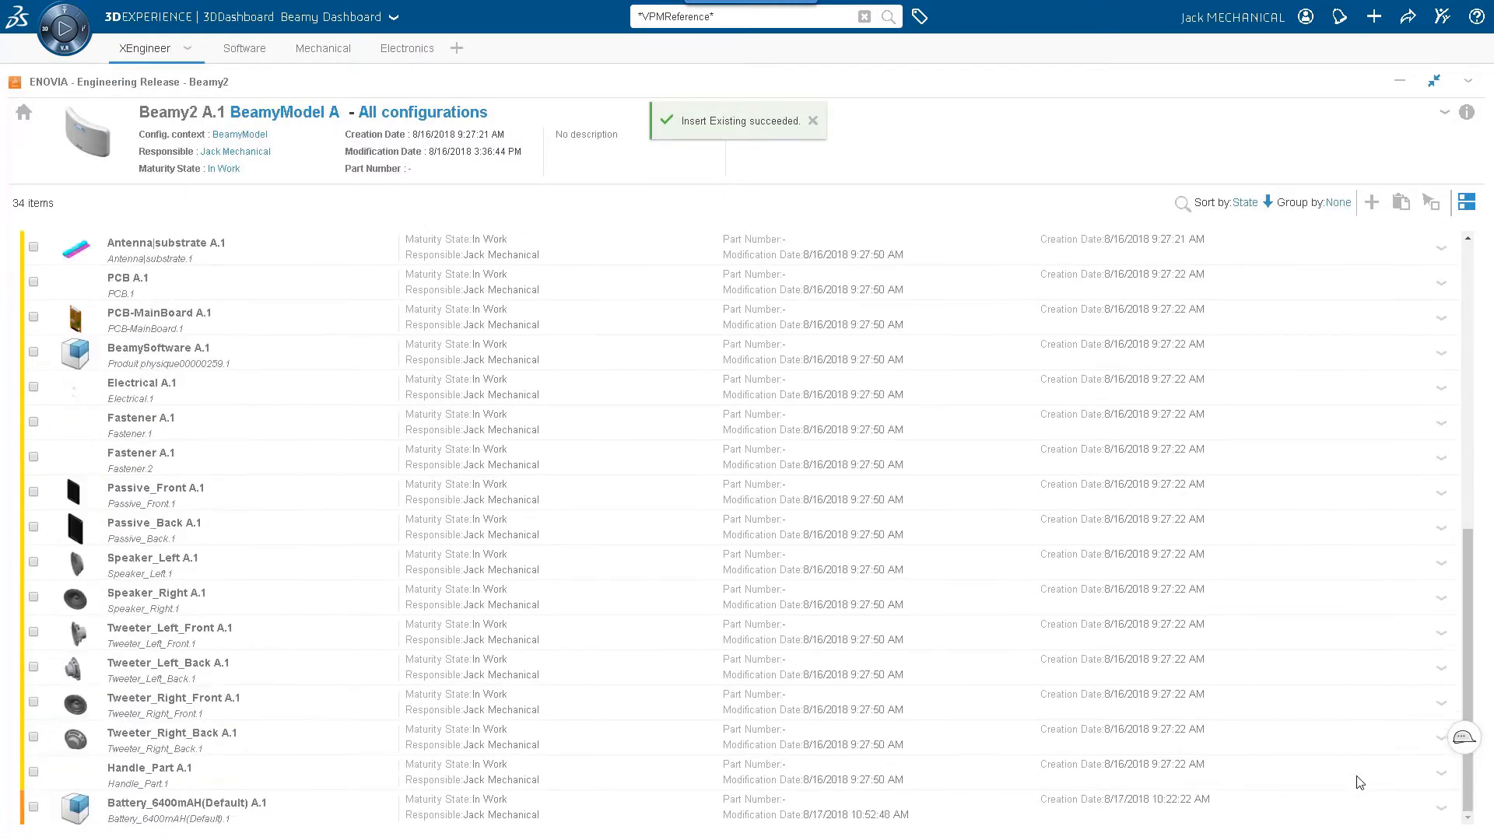
Step: Insert a second instance of the existing Battery_6400mAH item into Beamy2, again filtering by SOLIDWORKS as CAD Master
{"action": "left_click", "coordinate": [1371, 203]}
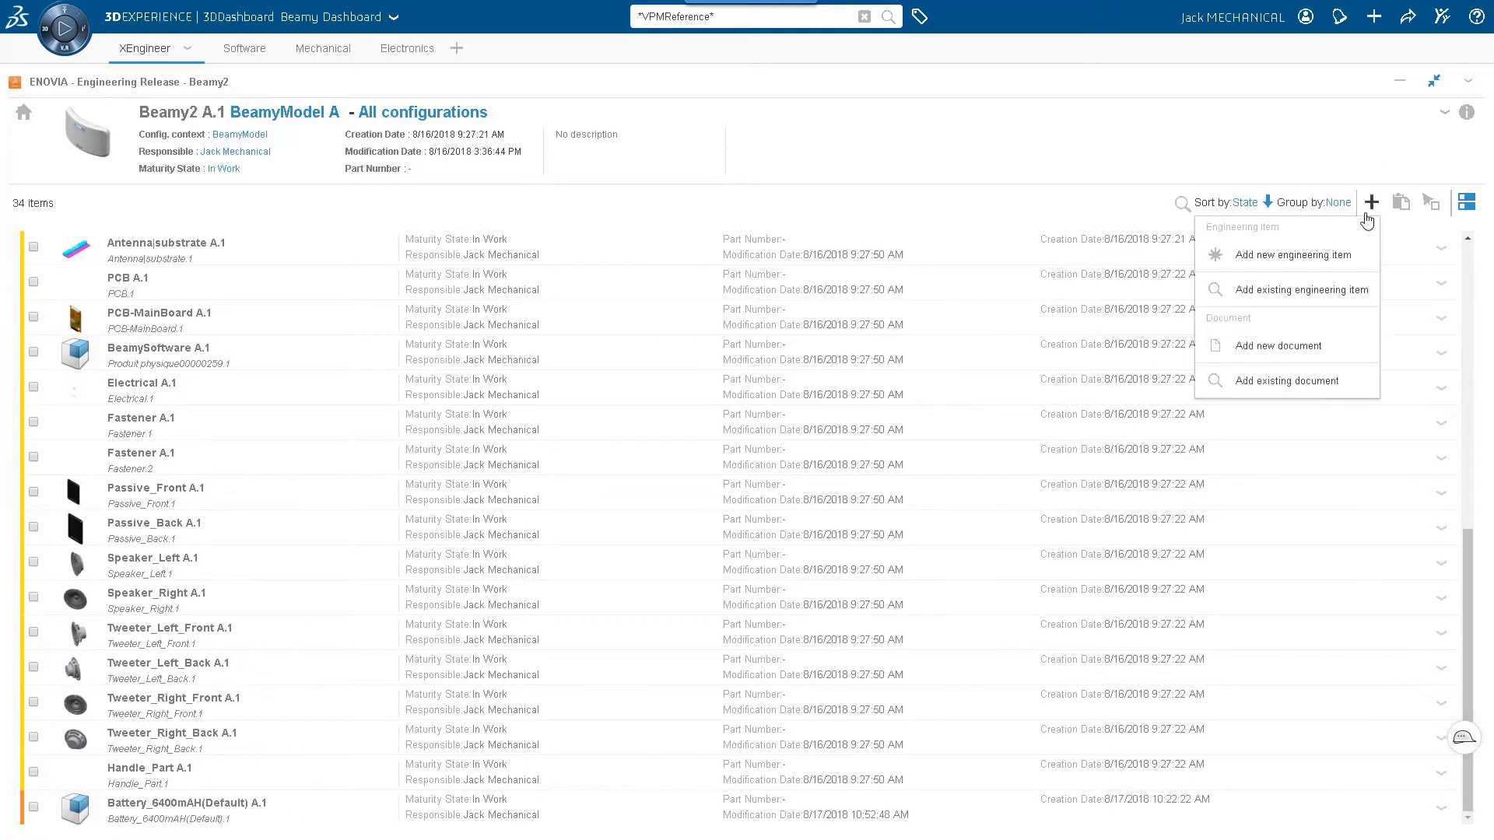
{"action": "left_click", "coordinate": [1302, 296]}
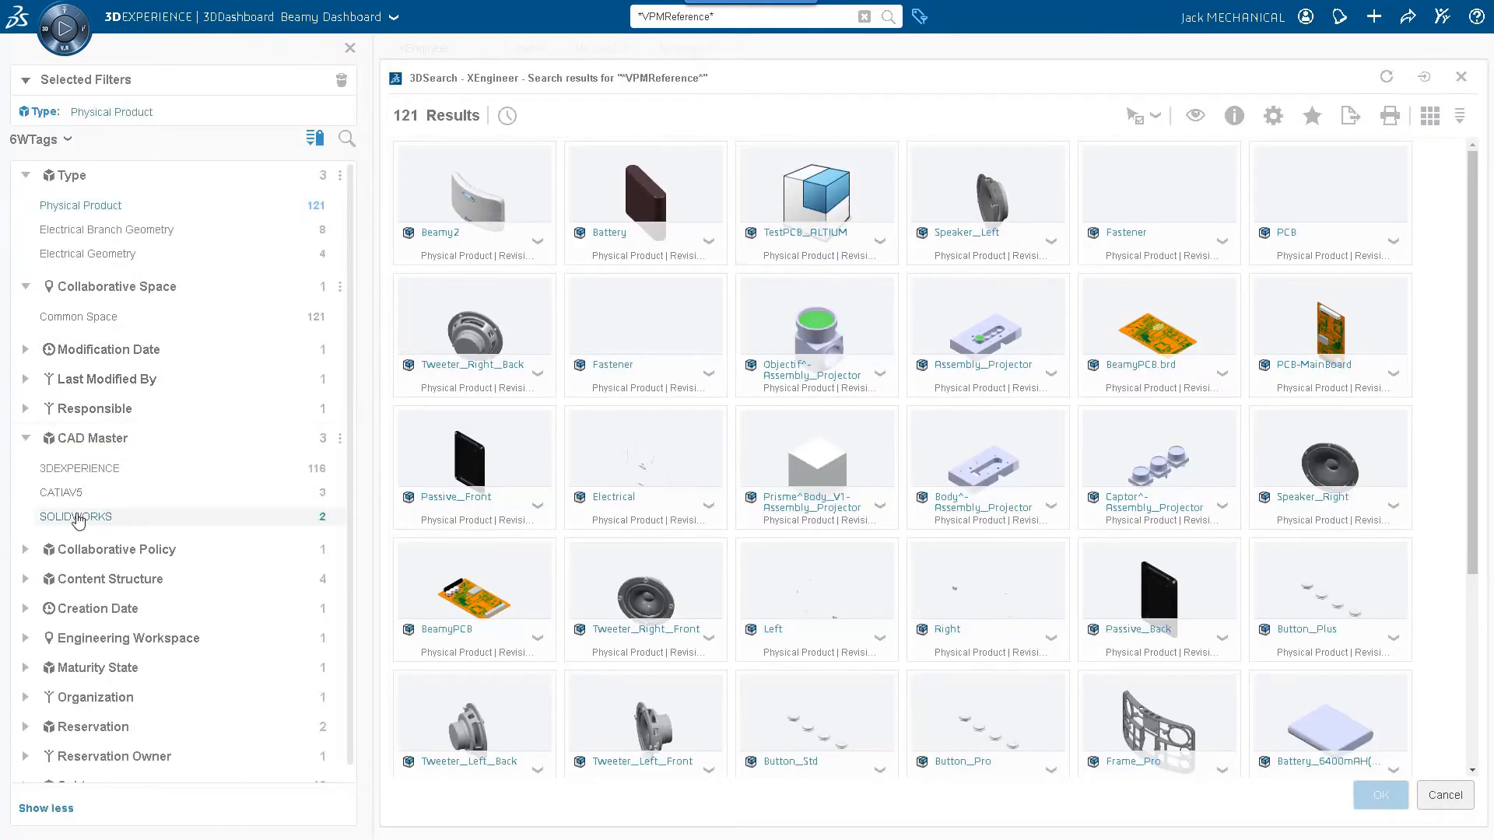
{"action": "left_click", "coordinate": [77, 517]}
{"action": "left_click", "coordinate": [488, 208]}
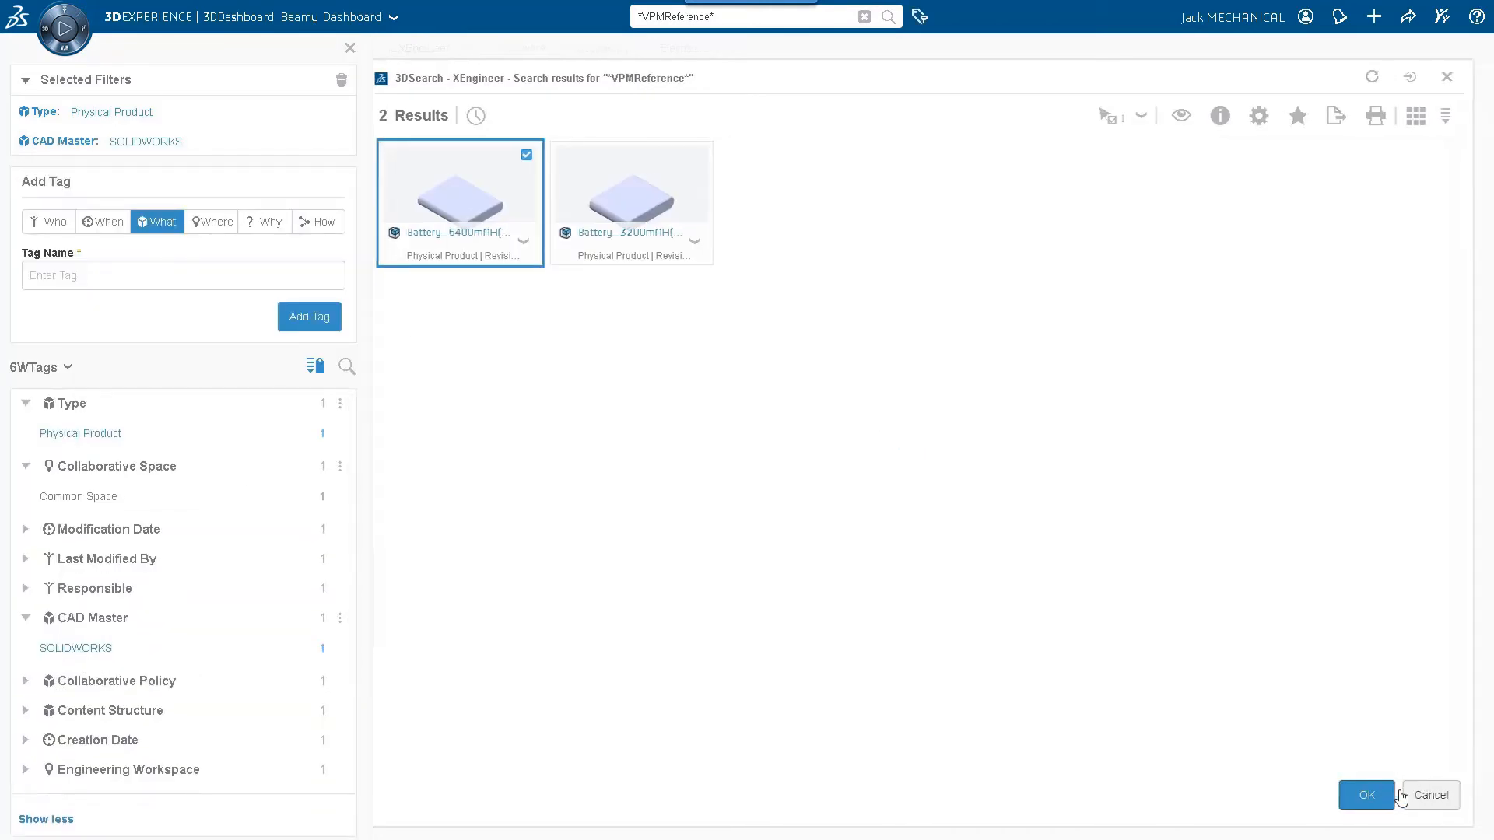
{"action": "left_click", "coordinate": [1392, 795]}
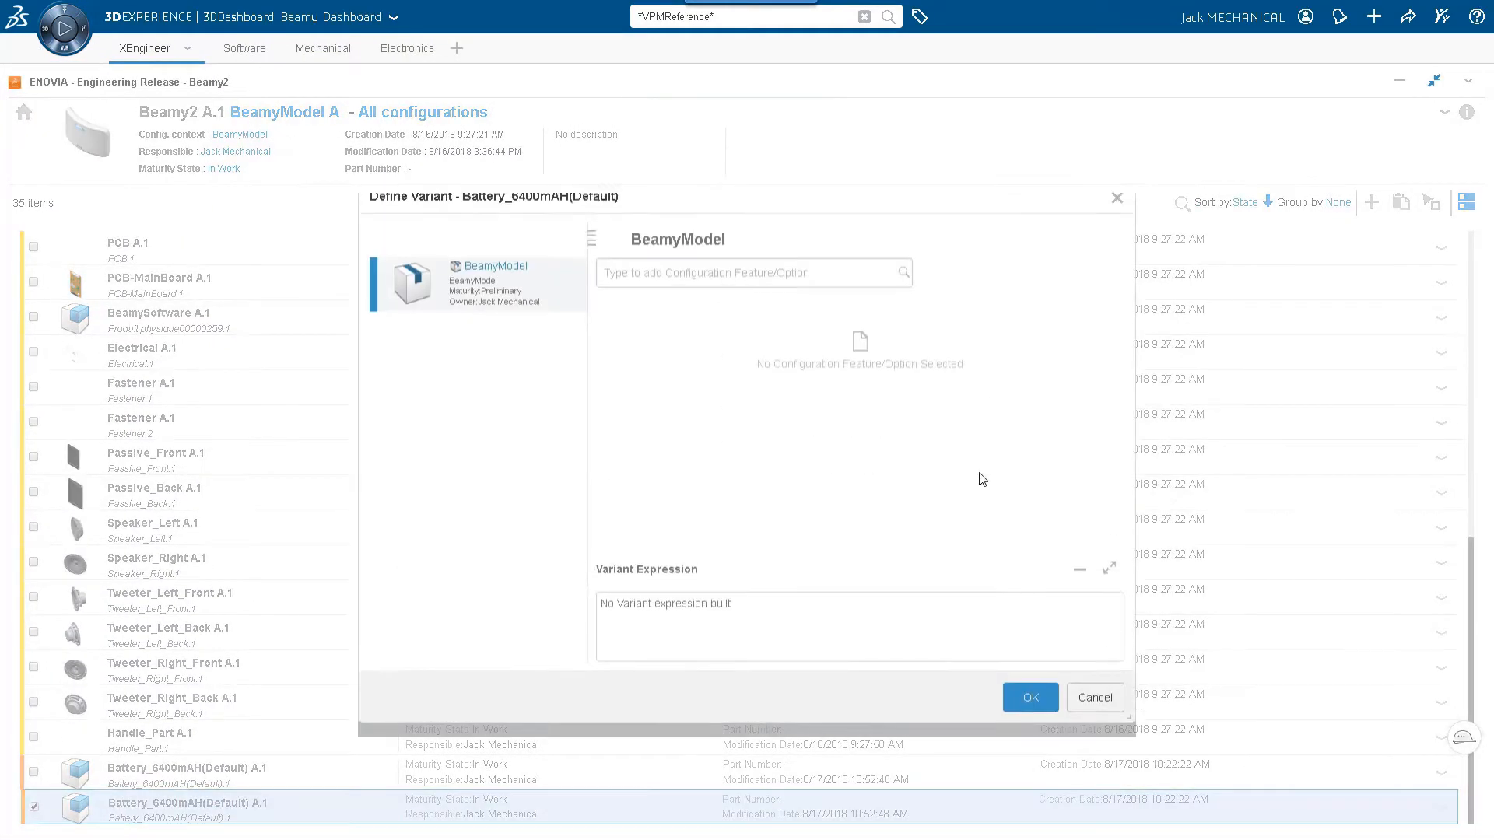
Step: Define the selected battery's variant with the Battery_Type option HighCapacity - 6400mAH and clear its selection in the item list
{"action": "left_click", "coordinate": [903, 288]}
{"action": "left_click", "coordinate": [773, 373]}
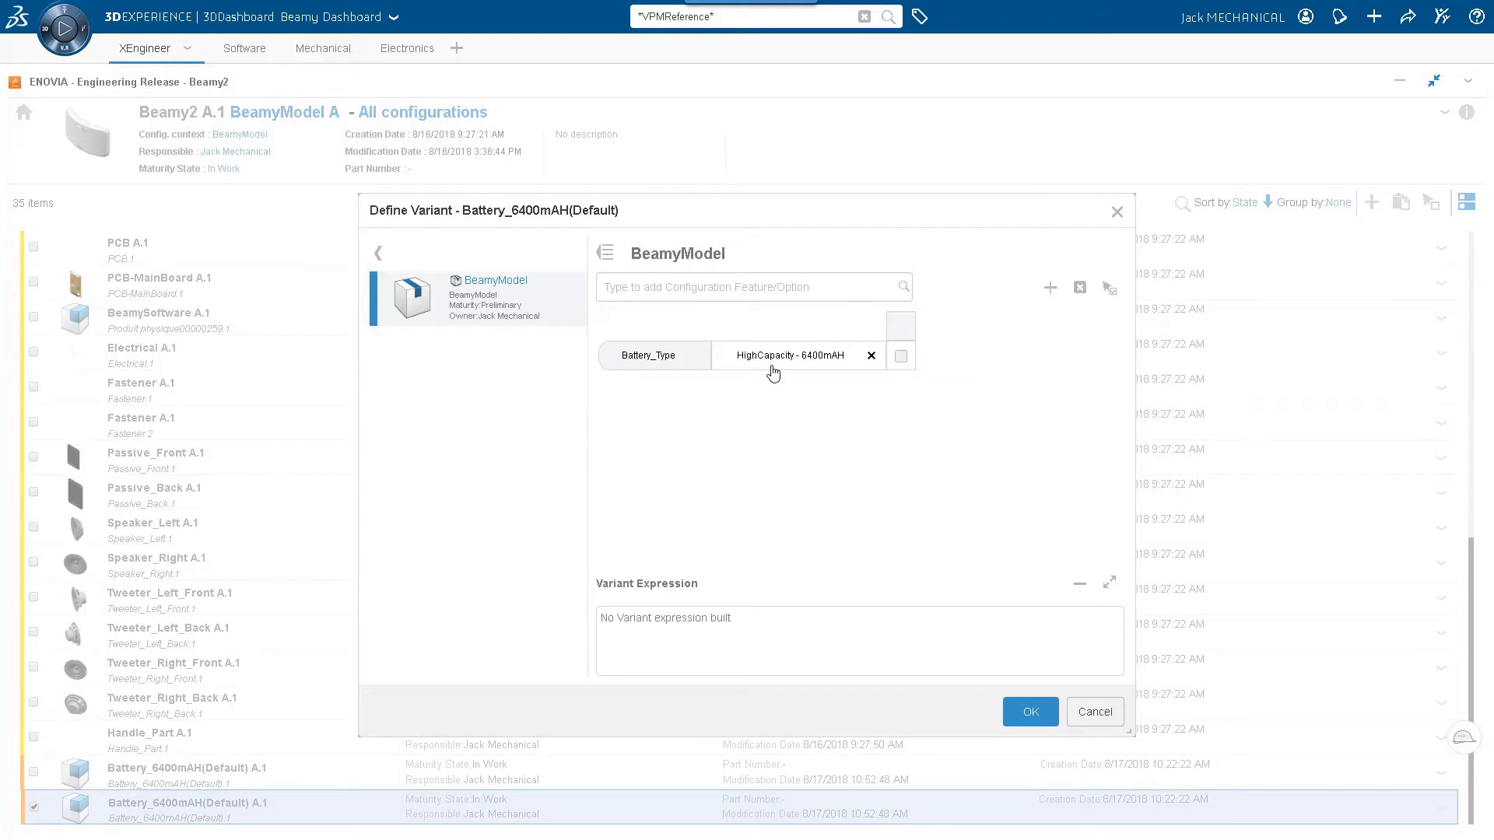
{"action": "left_click", "coordinate": [901, 357]}
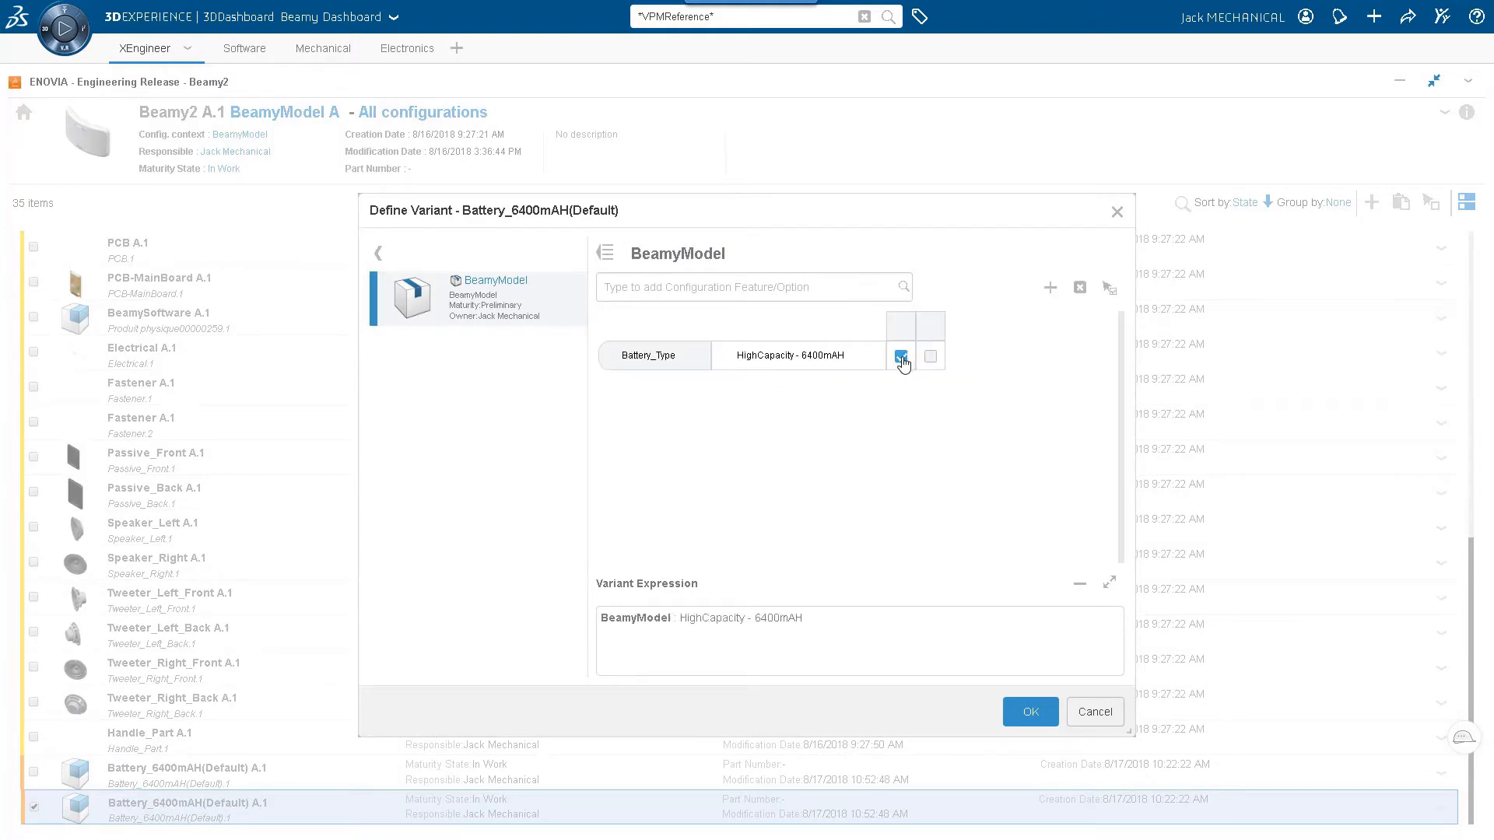
{"action": "left_click", "coordinate": [1024, 713]}
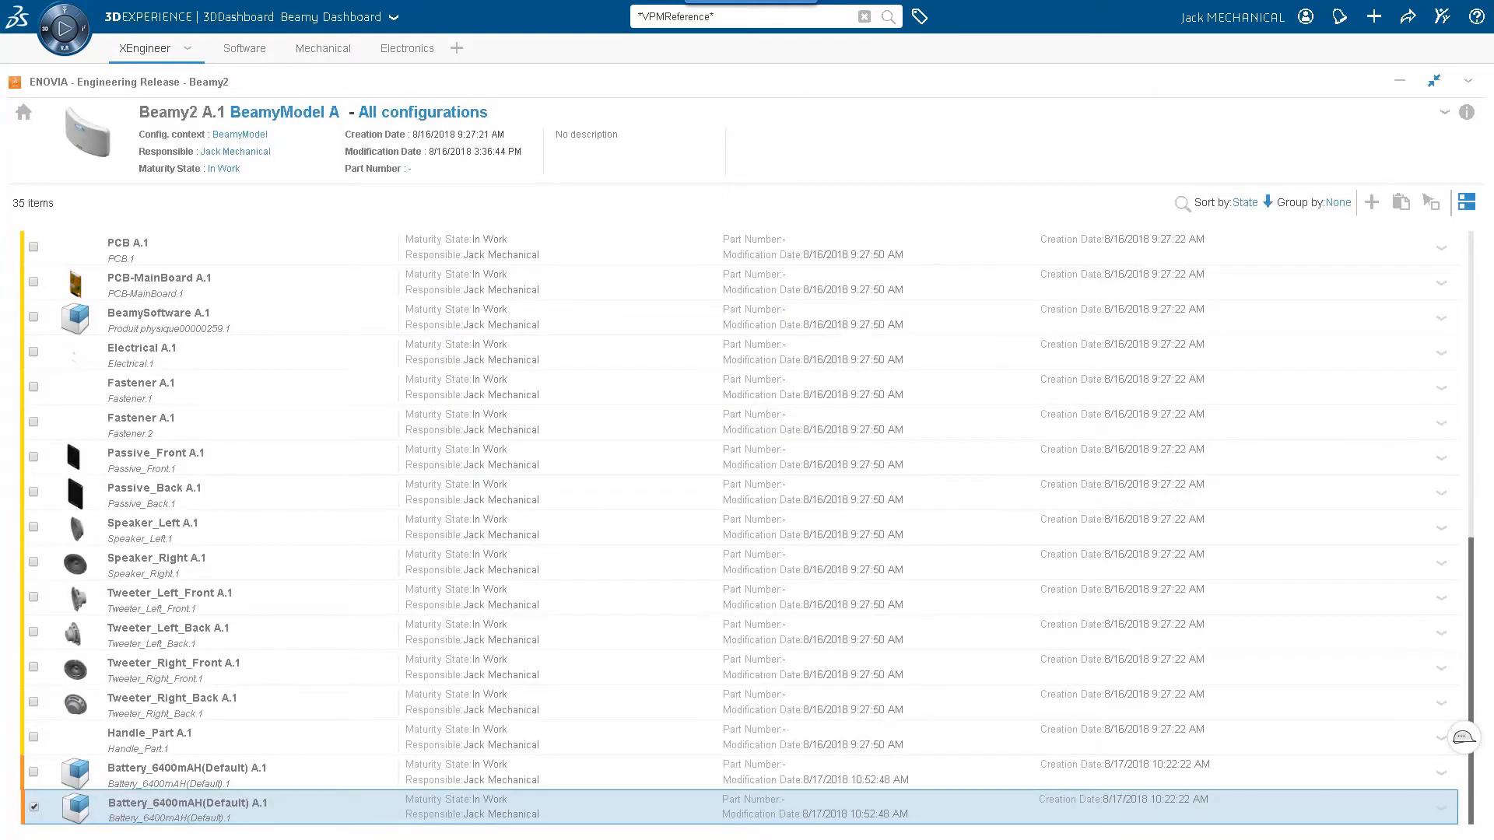
{"action": "key", "text": "F11"}
{"action": "left_click", "coordinate": [34, 809]}
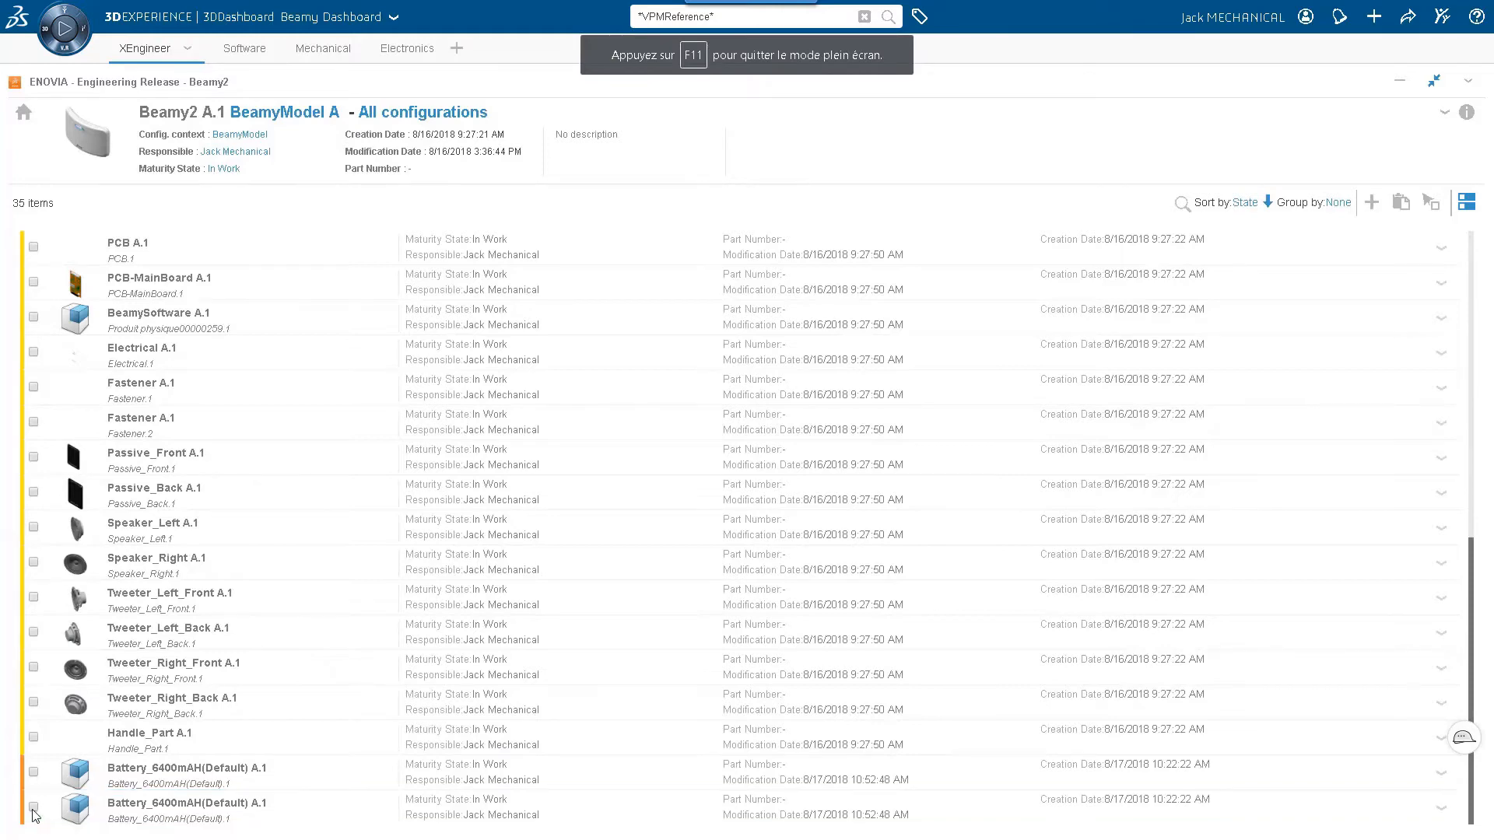
Step: Replace the All configurations display of Beamy2 with the Pro product configuration
{"action": "scroll", "coordinate": [716, 748], "scroll_direction": "up", "scroll_amount": 8}
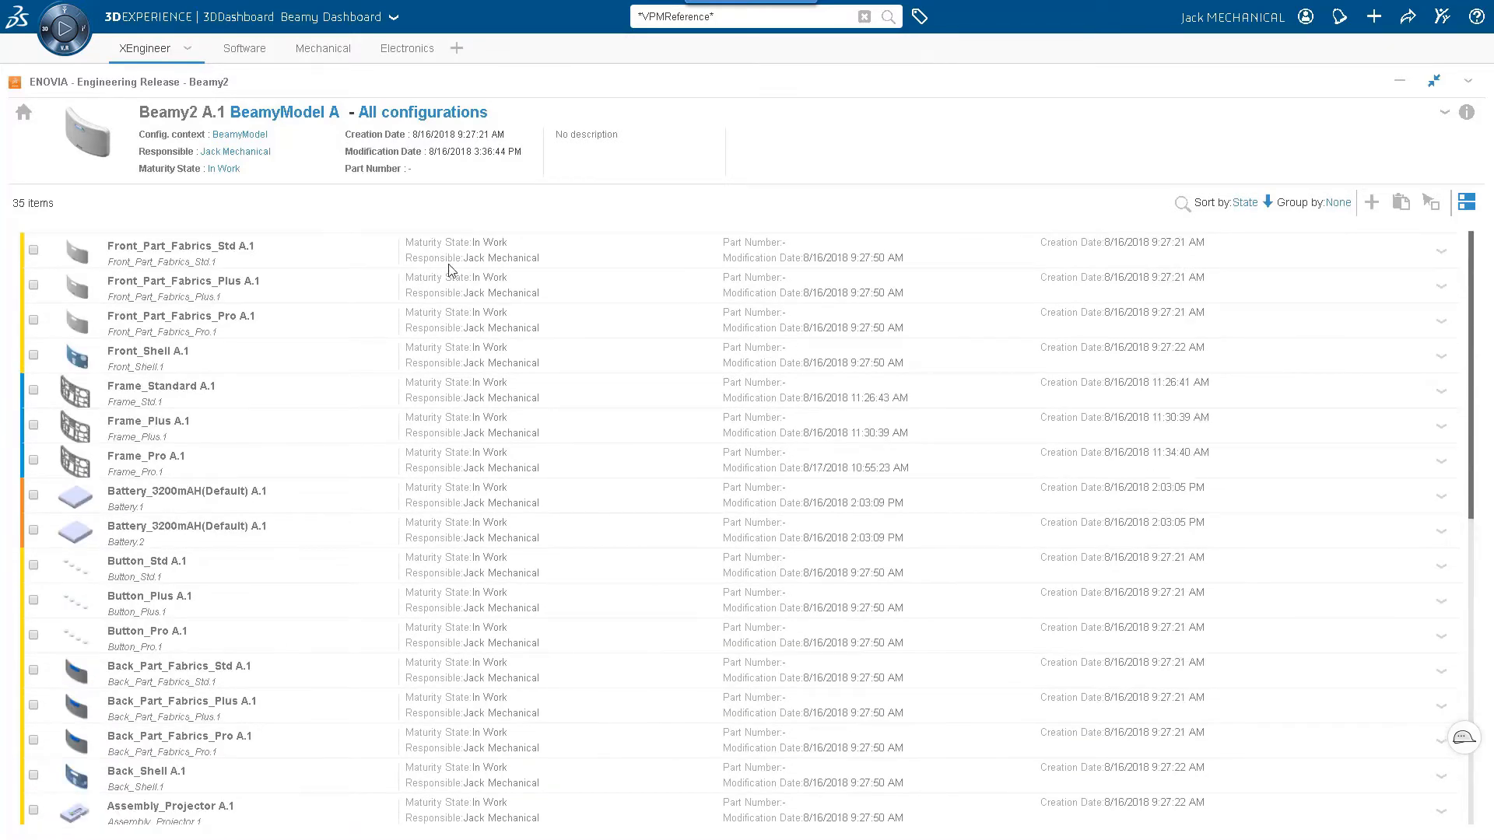
{"action": "left_click", "coordinate": [448, 117]}
{"action": "left_click", "coordinate": [939, 226]}
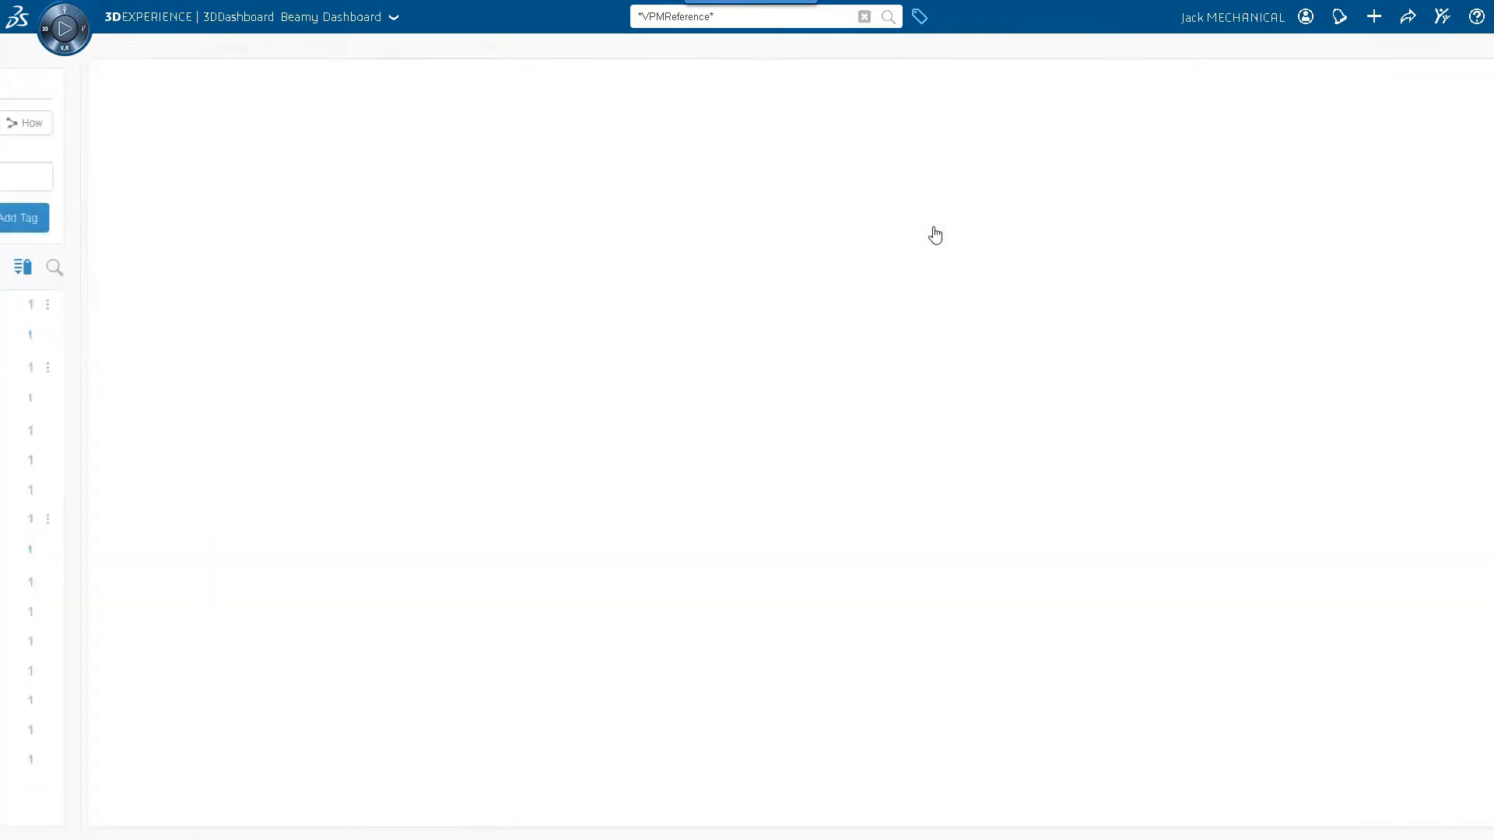
{"action": "left_click", "coordinate": [483, 179]}
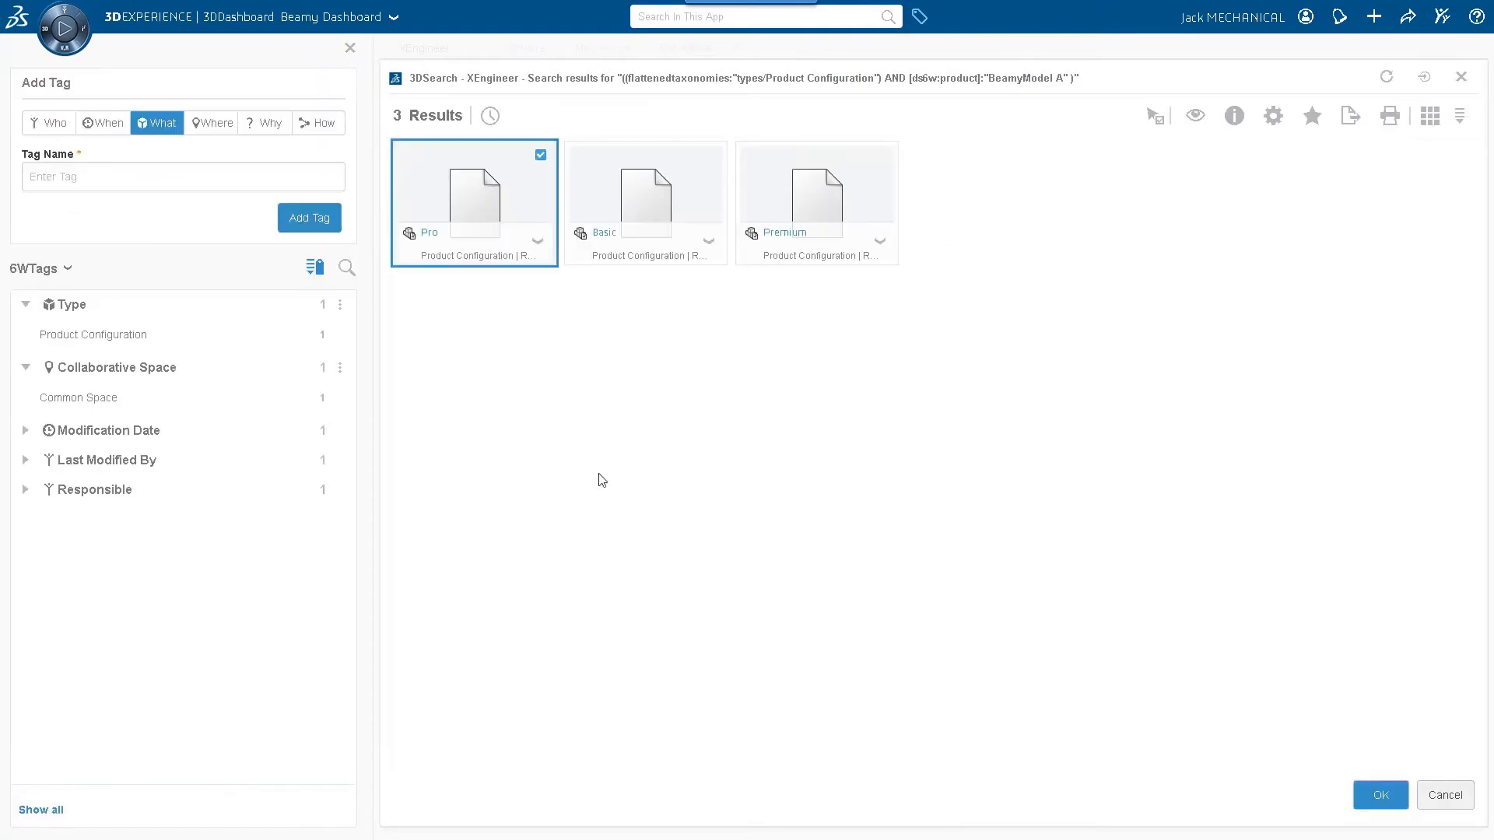
{"action": "left_click", "coordinate": [1381, 794]}
Step: Switch to Altium Designer and execute the engineering change order that adds components C10, C11, Y1 and Y? to PB03.PcbDoc
{"action": "left_click", "coordinate": [870, 310]}
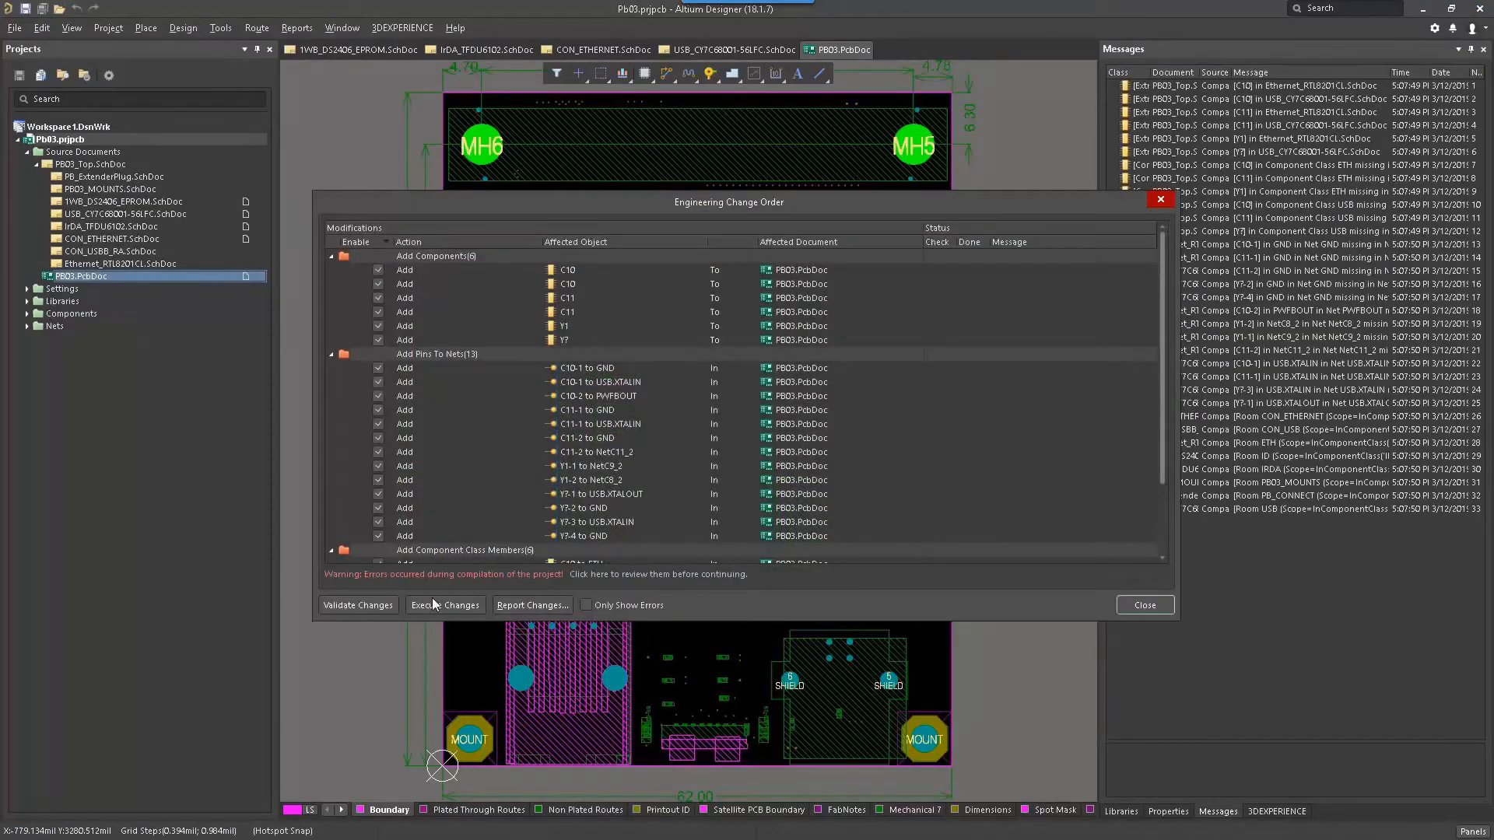
{"action": "left_click", "coordinate": [427, 602]}
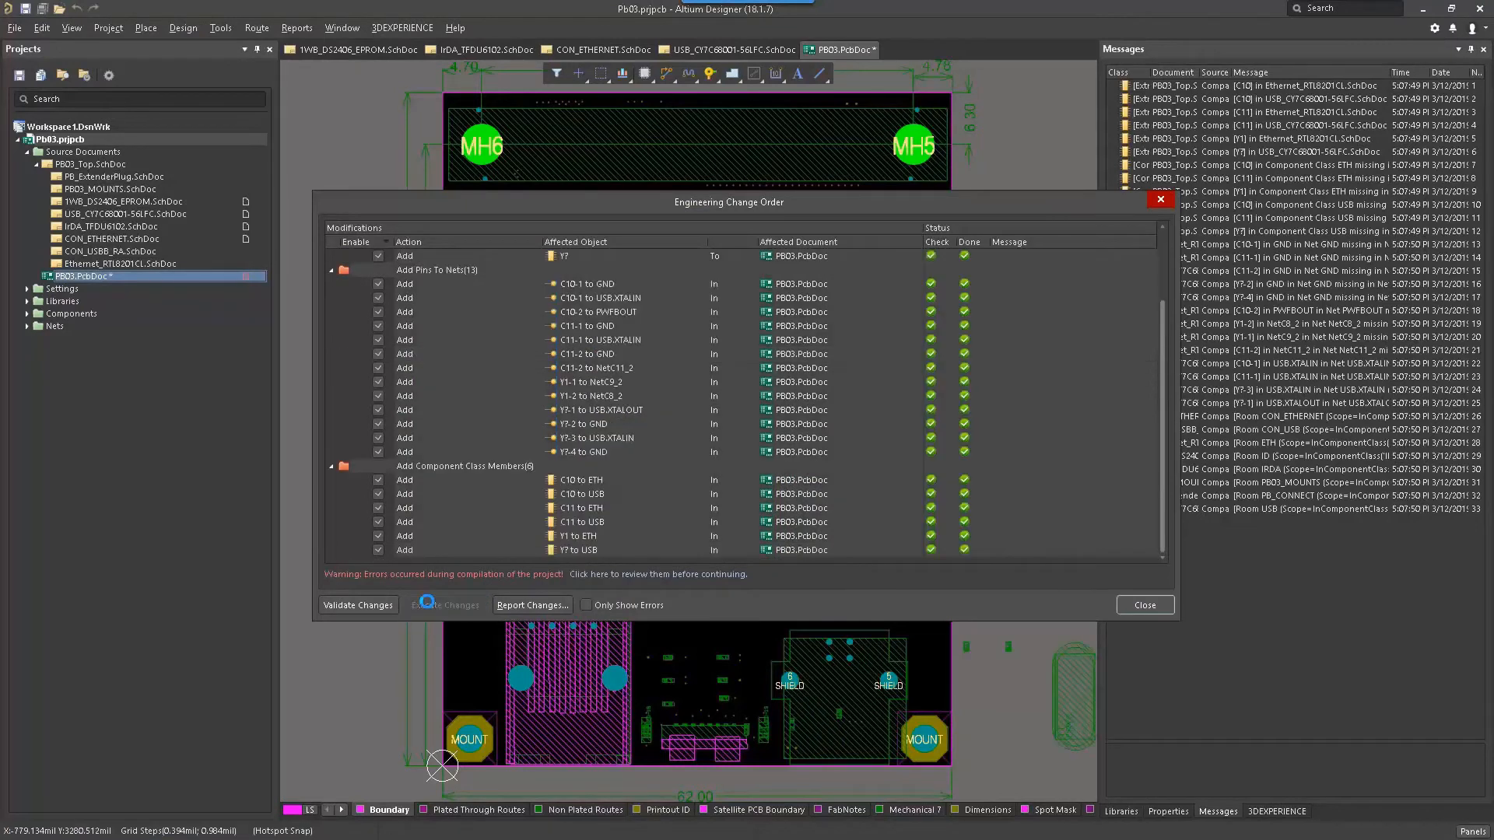
{"action": "left_click", "coordinate": [1144, 605]}
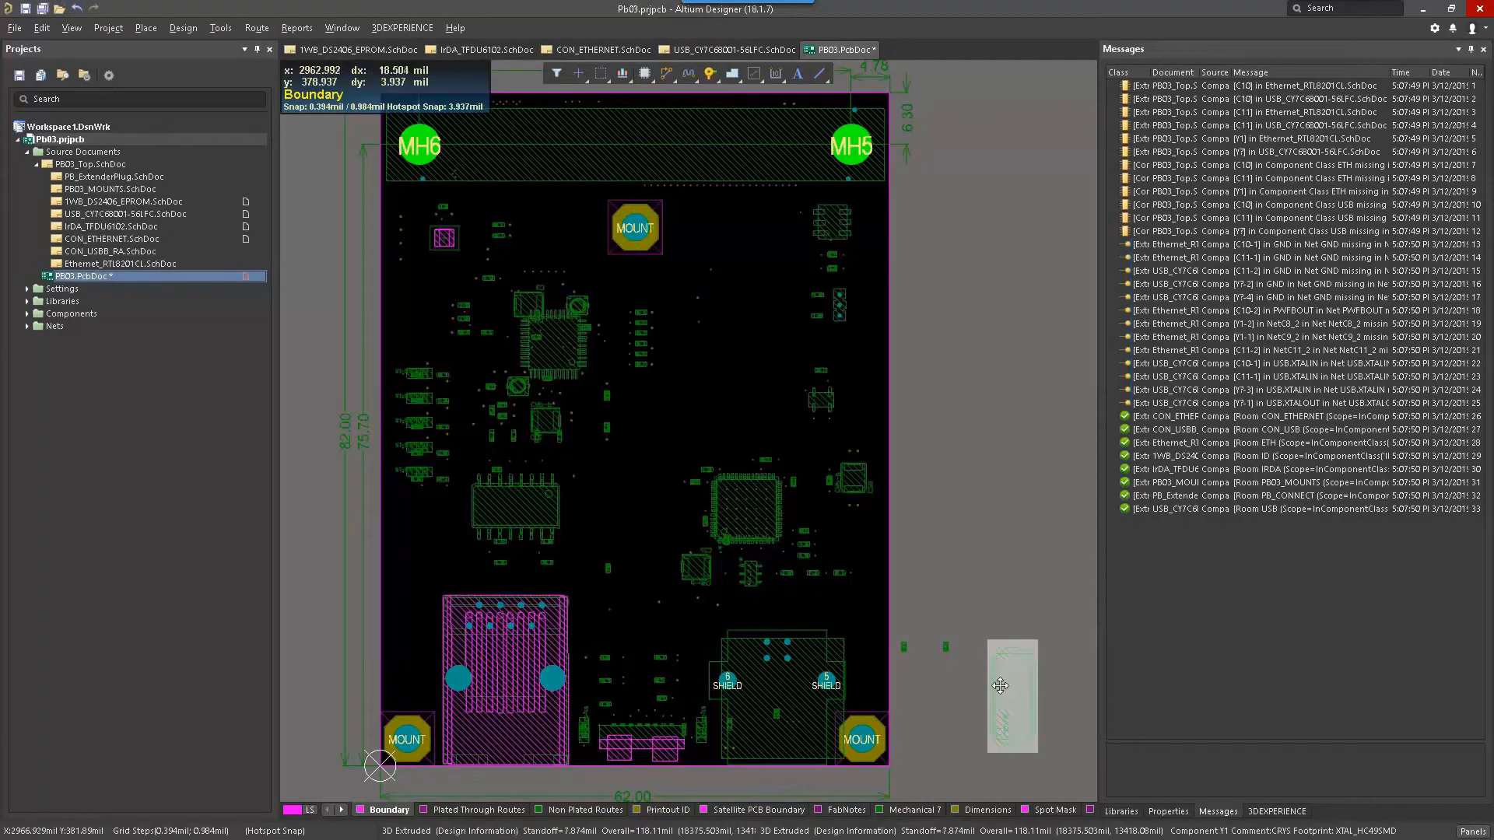
Step: Move the added crystal and small capacitors from outside the outline onto the board, between the left-hand chips and U7
{"action": "left_click_drag", "start_coordinate": [1013, 658], "coordinate": [652, 448]}
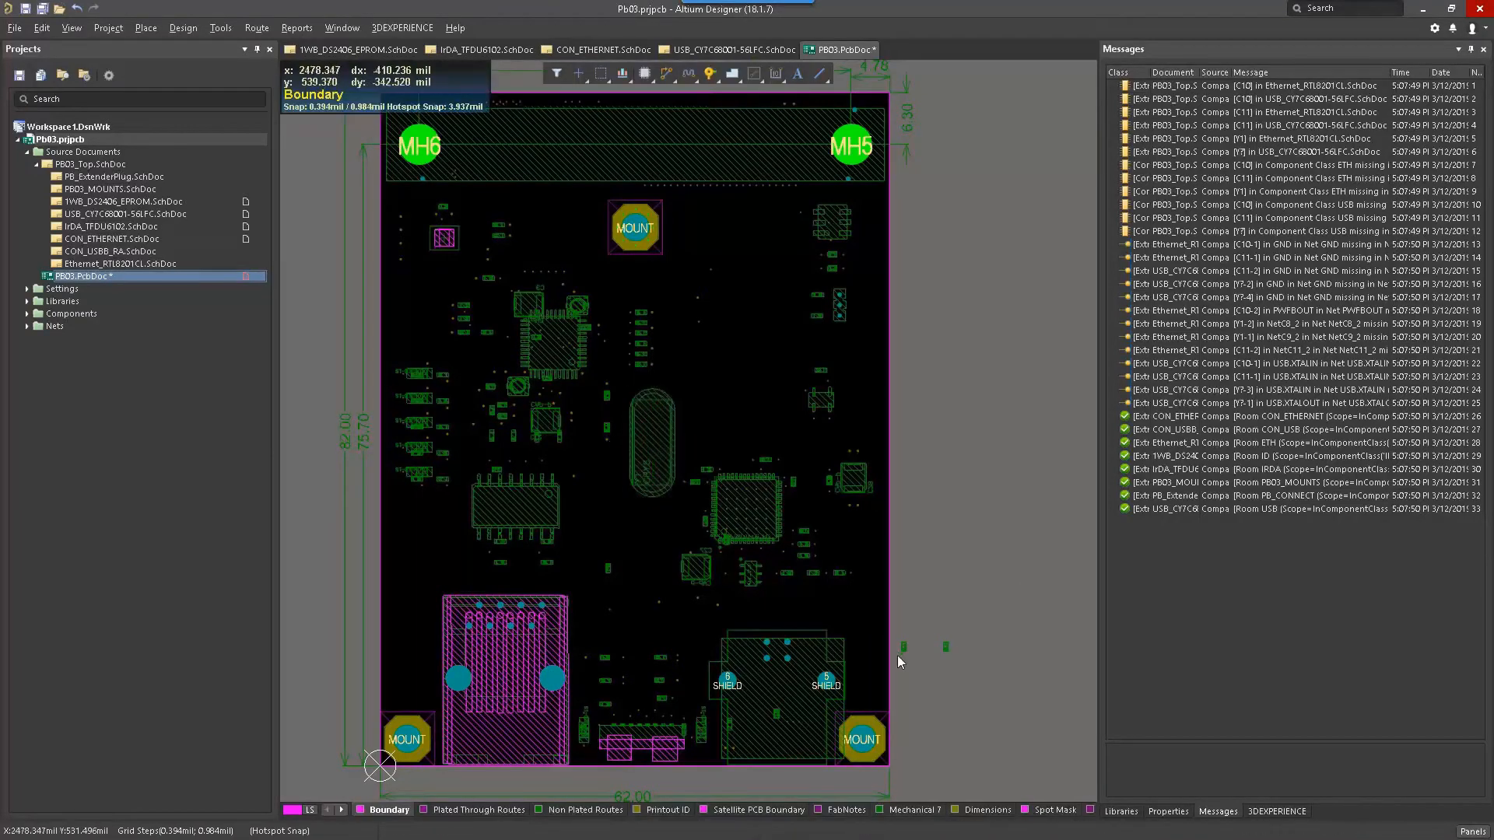
{"action": "left_click_drag", "start_coordinate": [903, 647], "coordinate": [604, 520]}
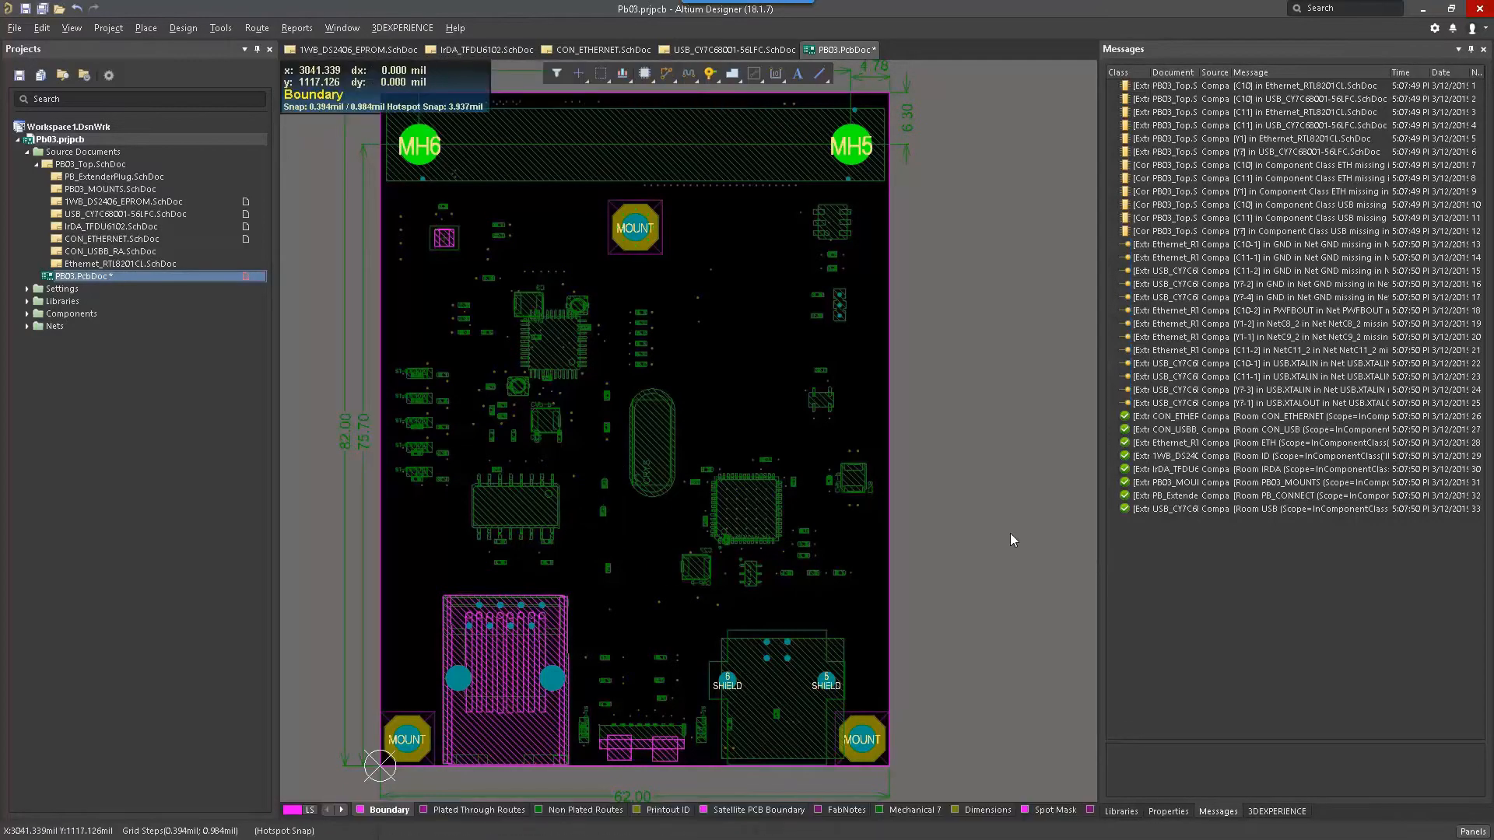
Step: Inspect the populated board in 3D Layout Mode and return to 2D Layout Mode
{"action": "left_click", "coordinate": [71, 28]}
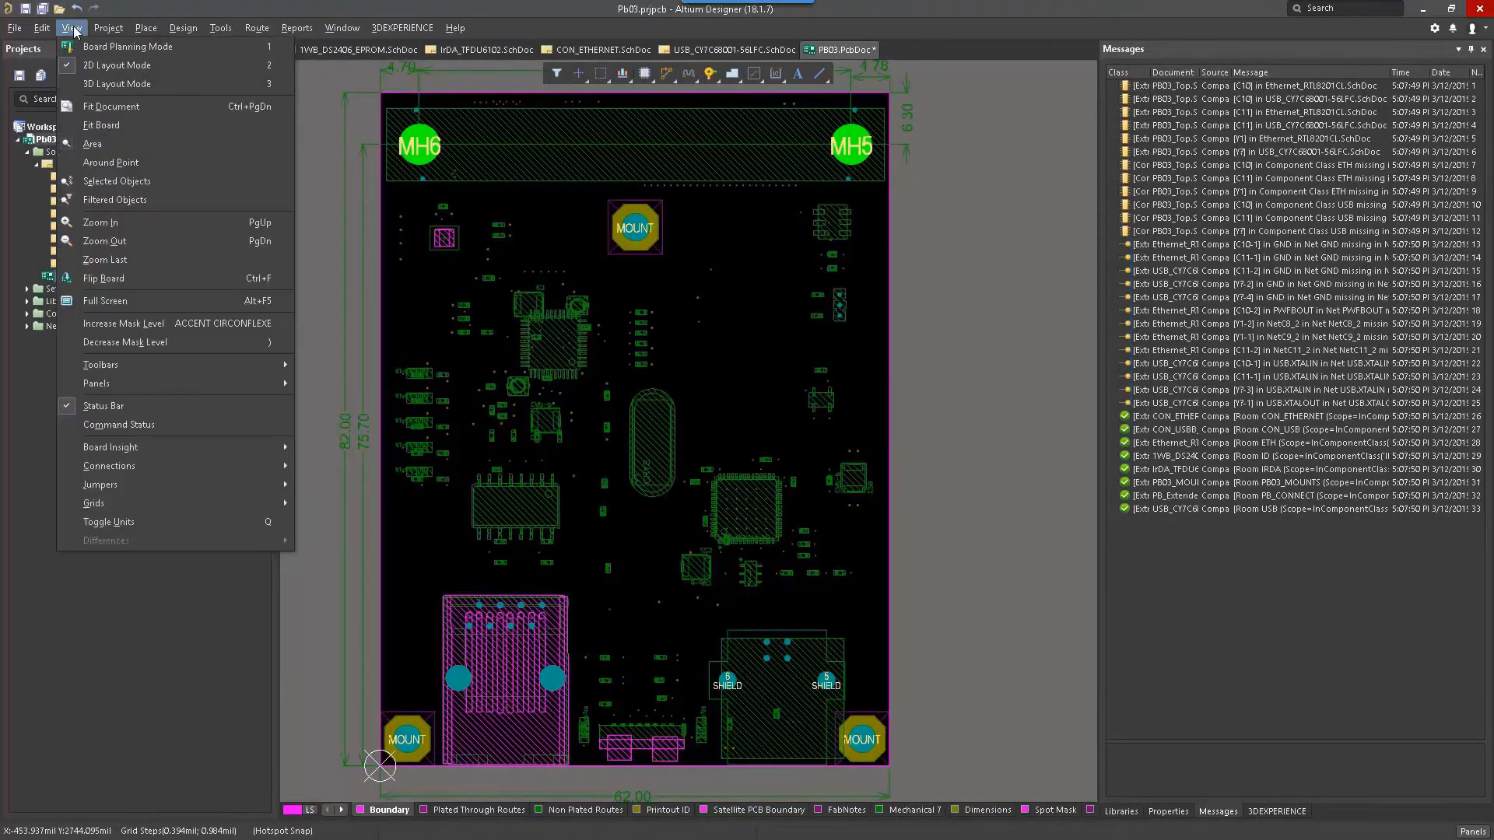
{"action": "left_click", "coordinate": [93, 85]}
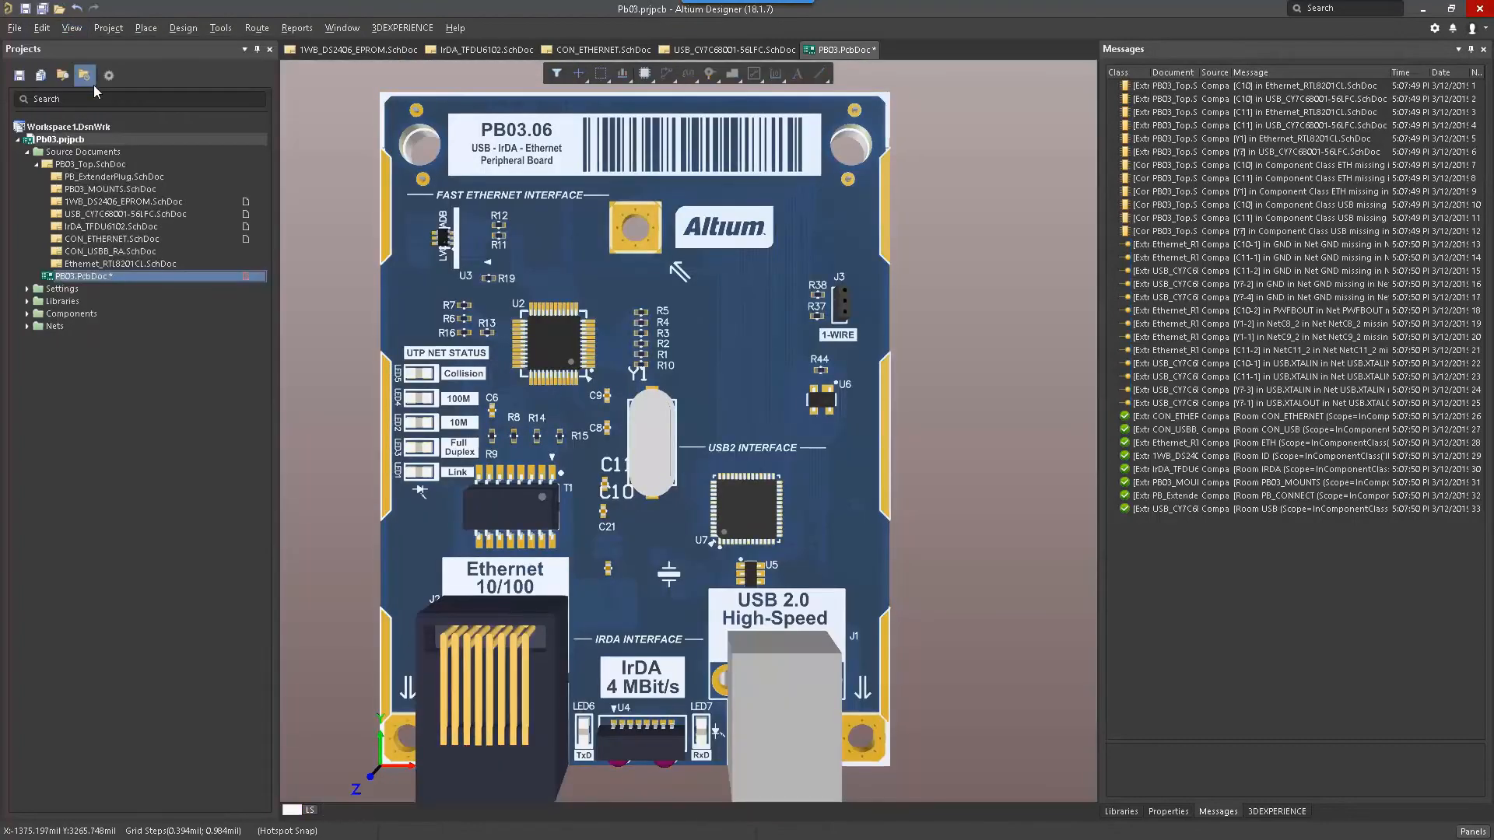
{"action": "right_click_drag", "start_coordinate": [936, 414], "coordinate": [991, 406]}
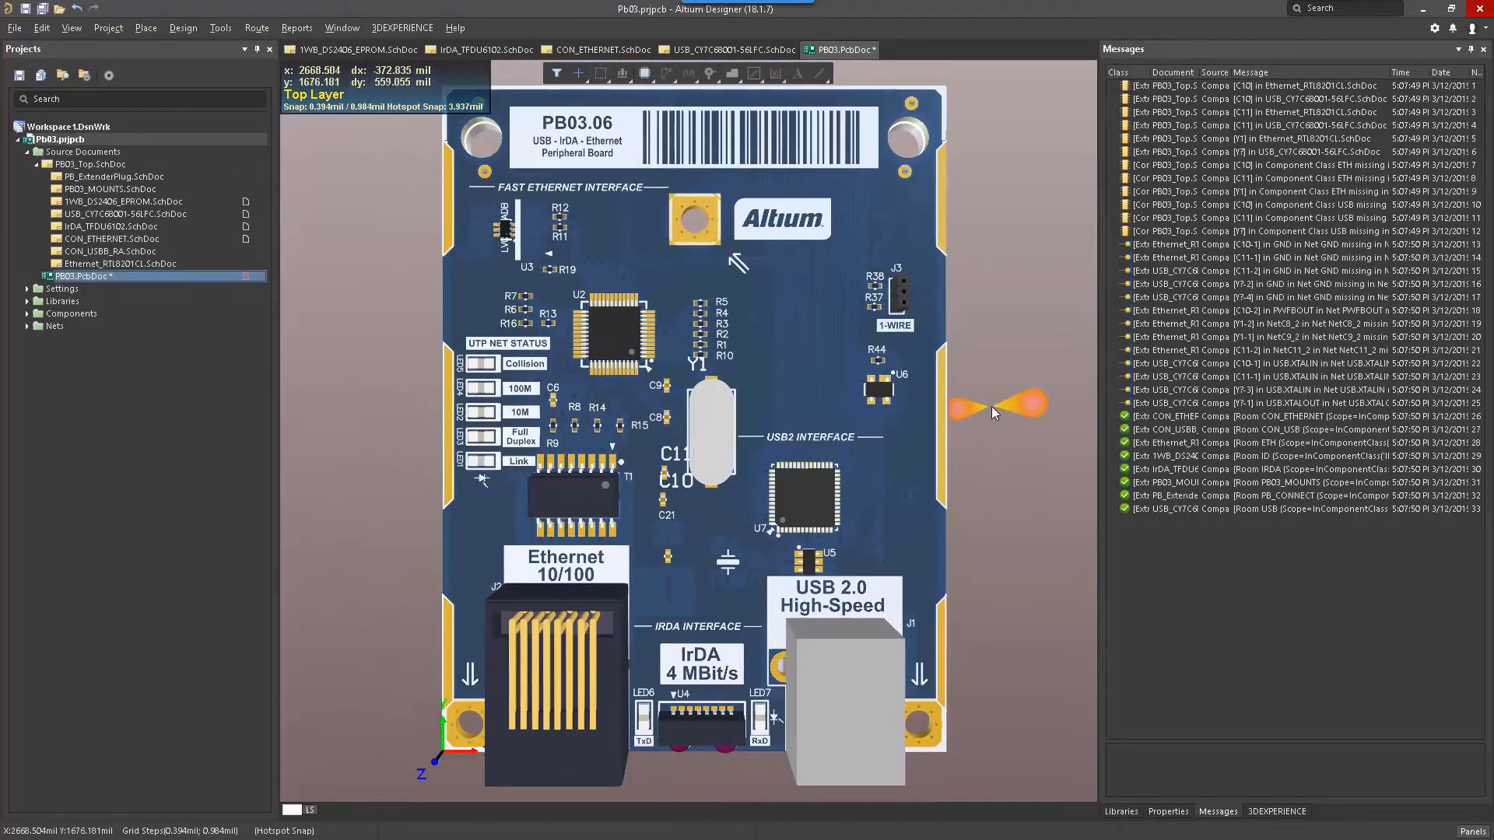
{"action": "left_click", "coordinate": [71, 28]}
{"action": "left_click", "coordinate": [94, 73]}
Step: Save PB03.PcbDoc and save the whole Pb03 project to 3DEXPERIENCE
{"action": "right_click", "coordinate": [143, 274]}
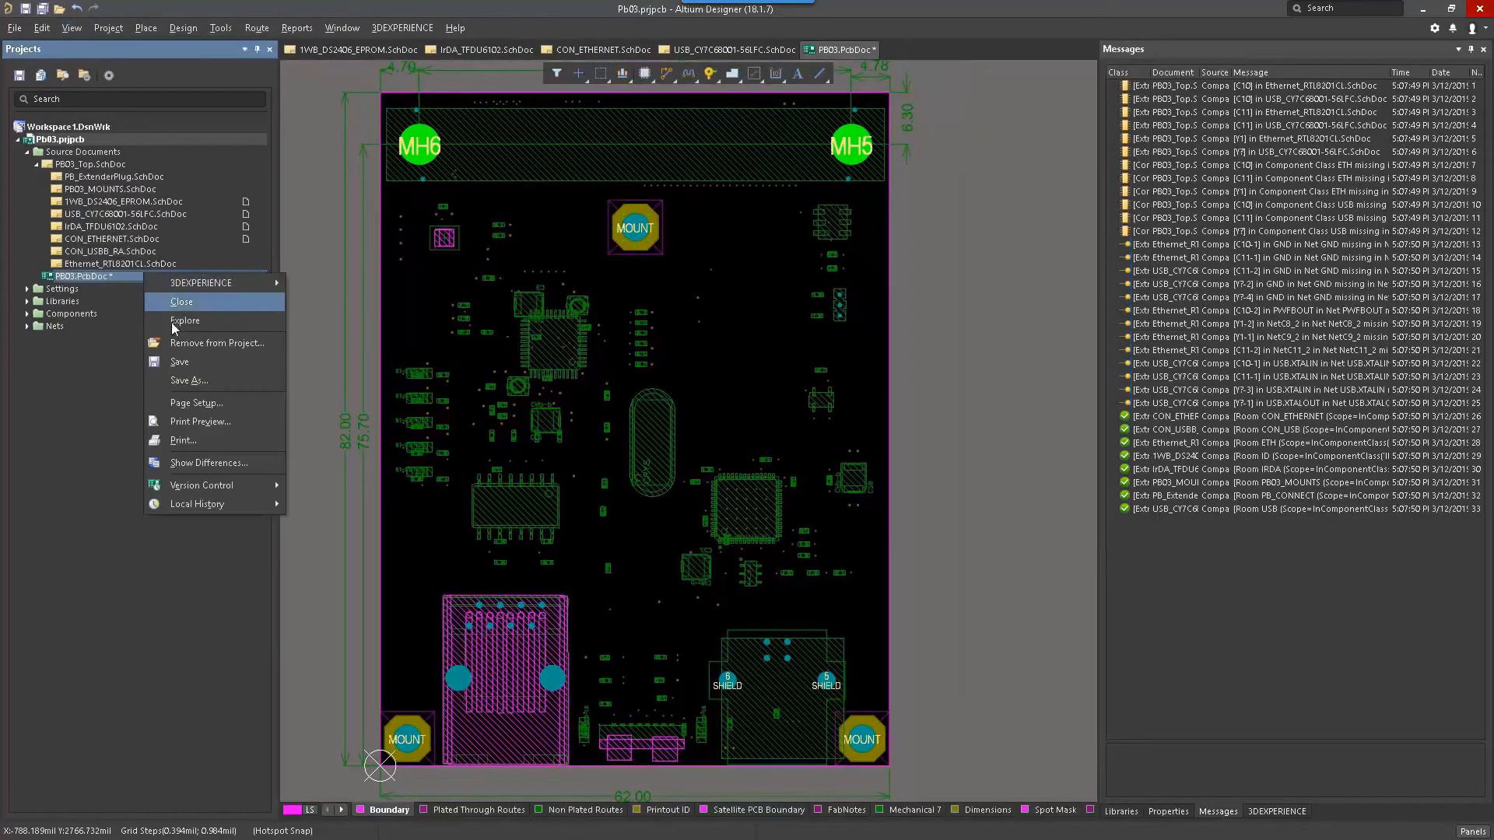
{"action": "left_click", "coordinate": [168, 342]}
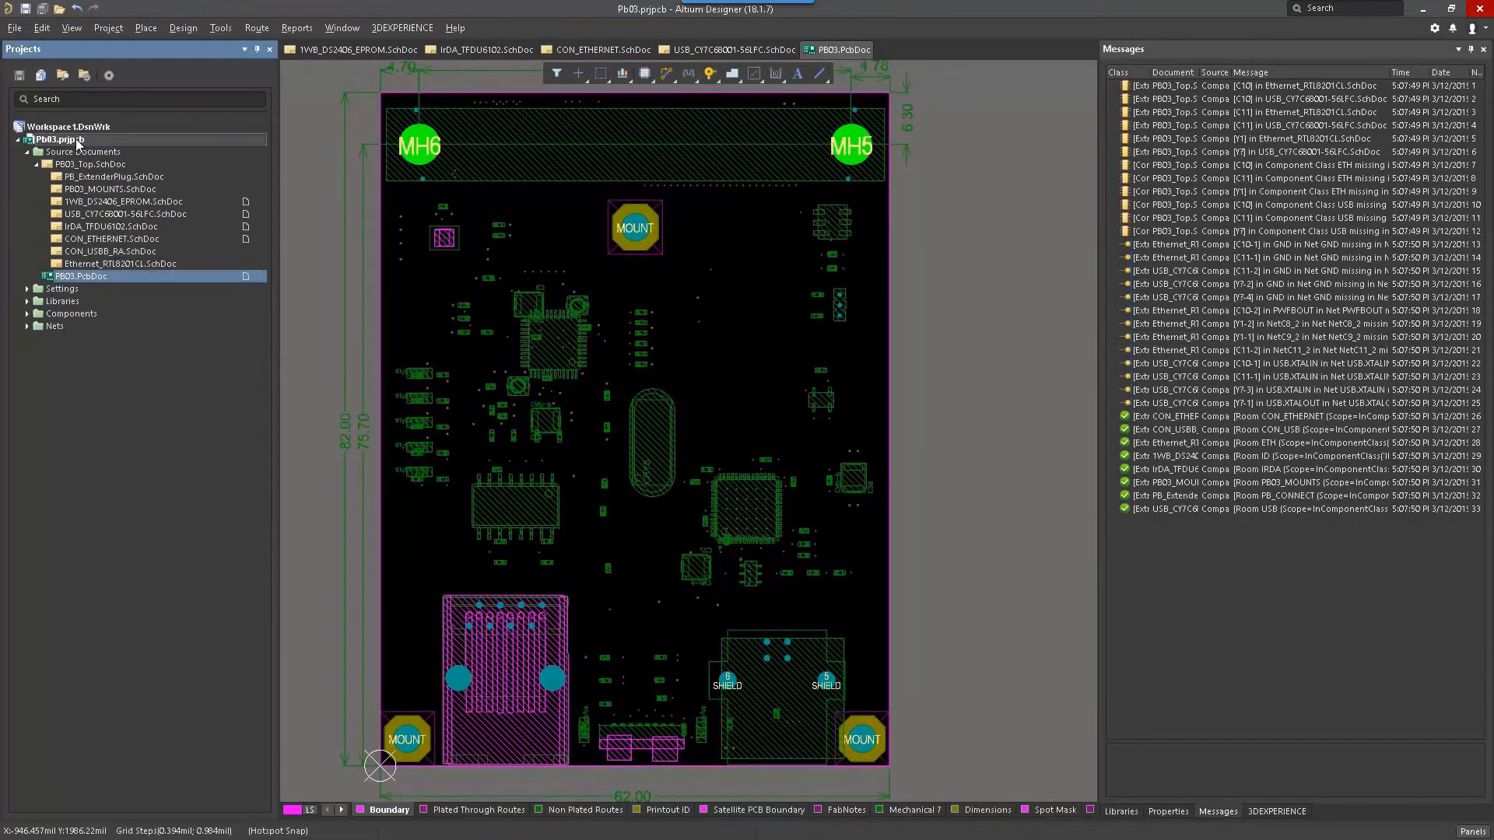
{"action": "right_click", "coordinate": [77, 143]}
{"action": "mouse_move", "coordinate": [195, 149]}
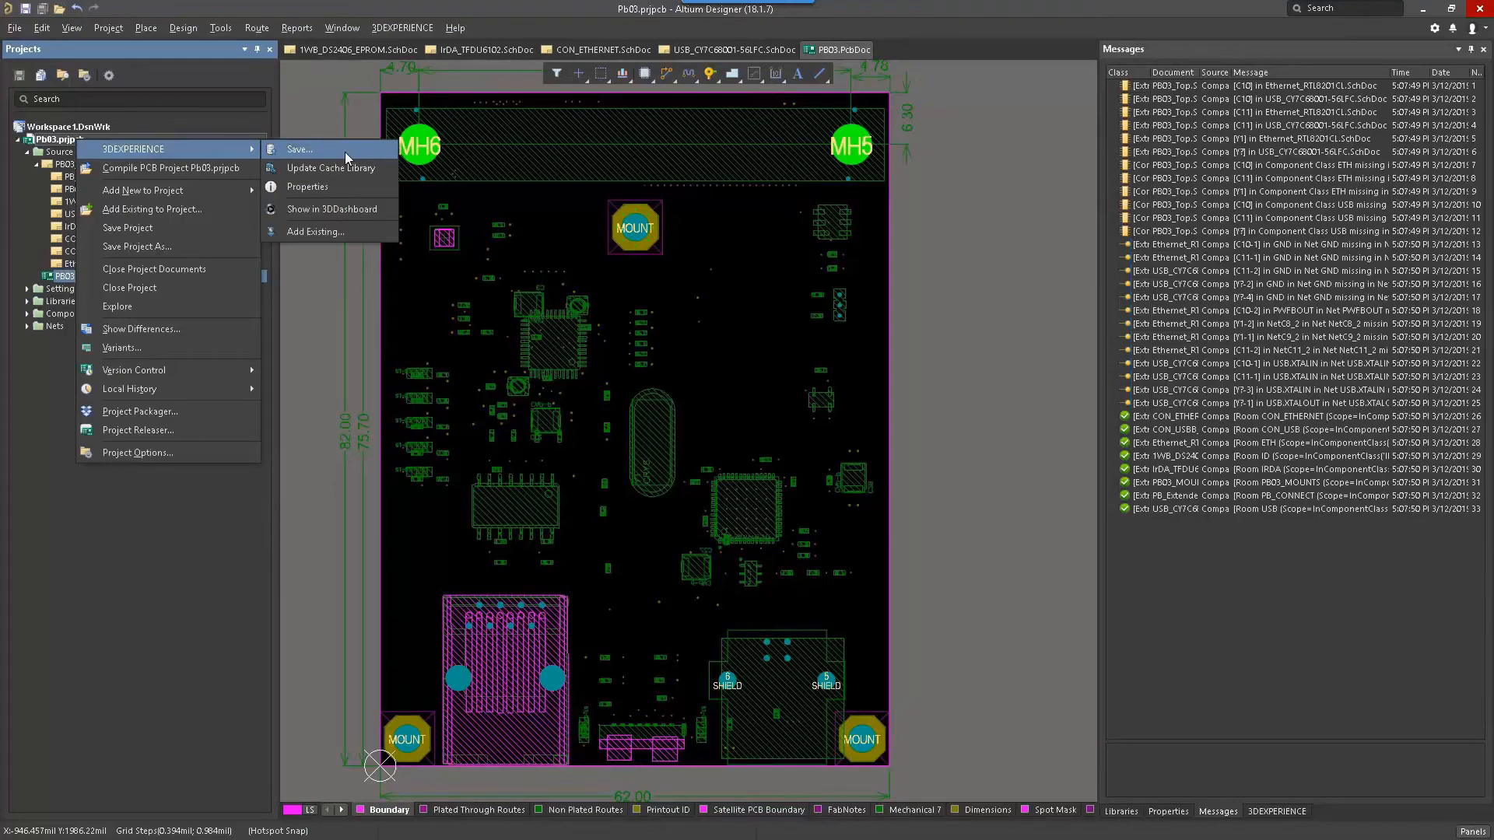
{"action": "left_click", "coordinate": [346, 154]}
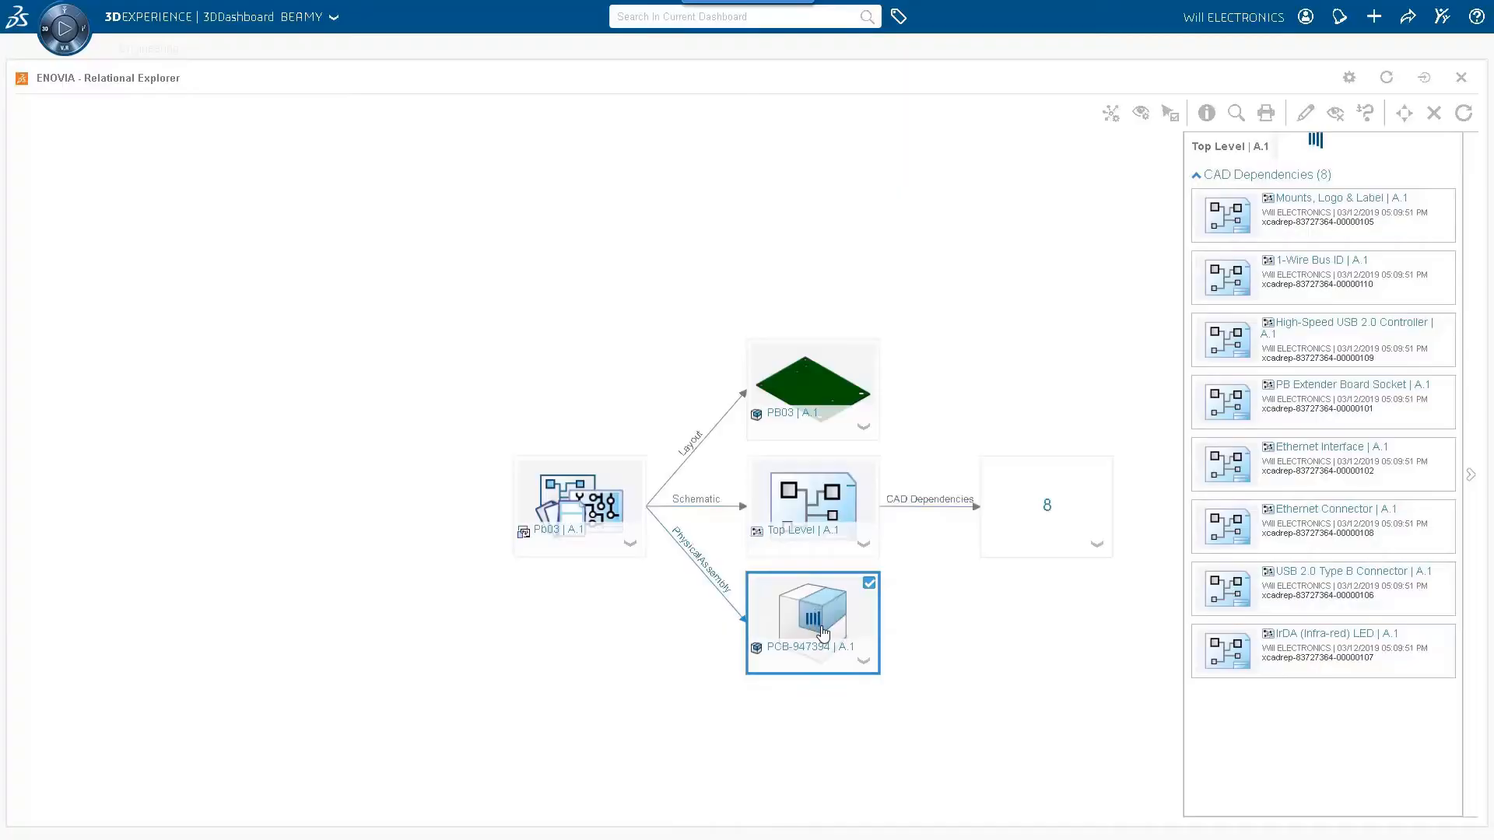
Step: Switch to 3DDashboard, examine the children of assembly PCB-947394 in Relational Explorer, close it and inspect the board in 3D Navigate
{"action": "left_click", "coordinate": [823, 634]}
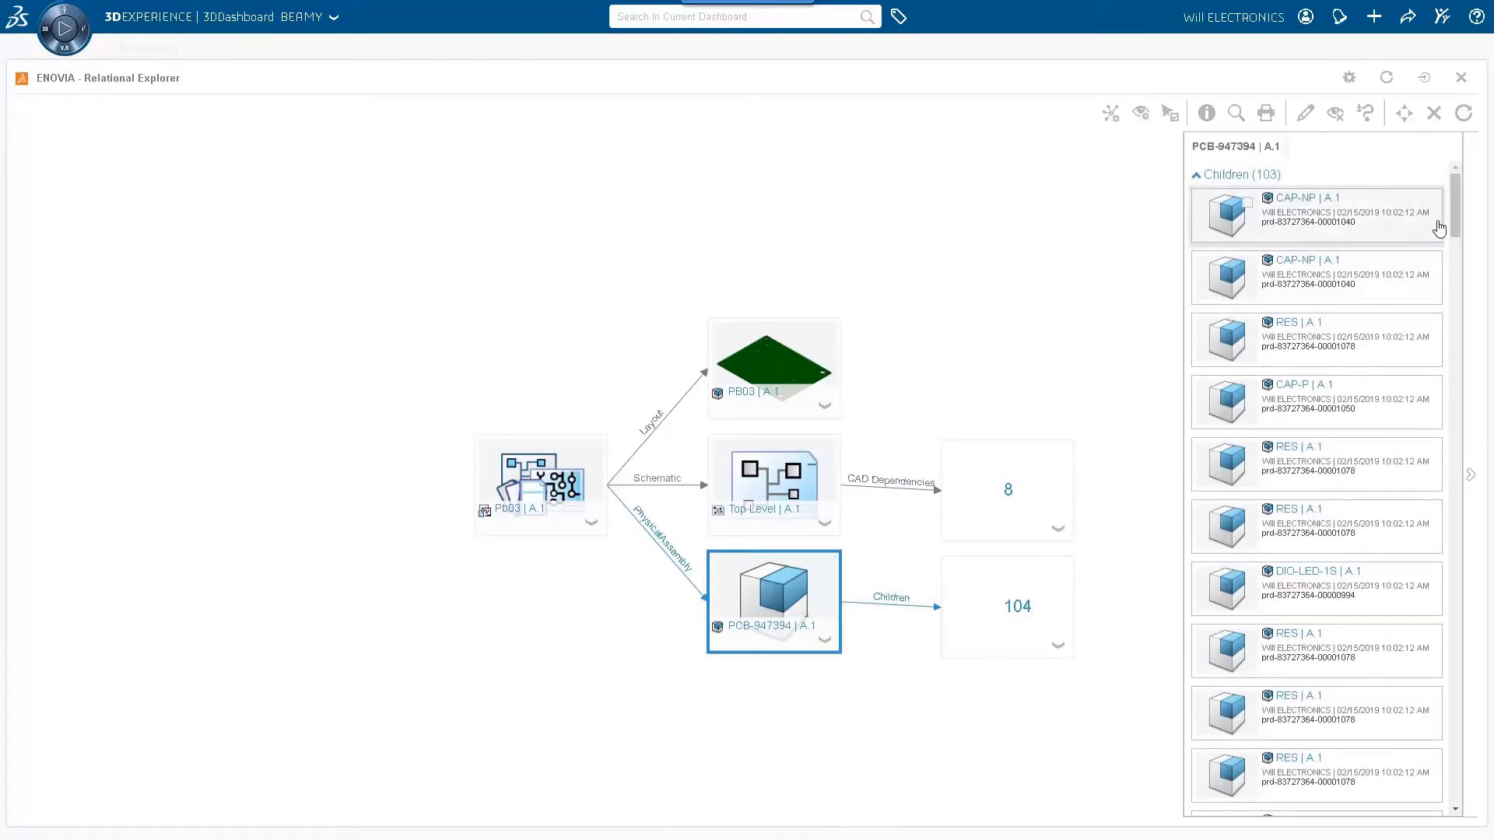
{"action": "left_click_drag", "start_coordinate": [1455, 233], "coordinate": [1459, 298]}
{"action": "scroll", "coordinate": [1315, 591], "scroll_direction": "down", "scroll_amount": 4}
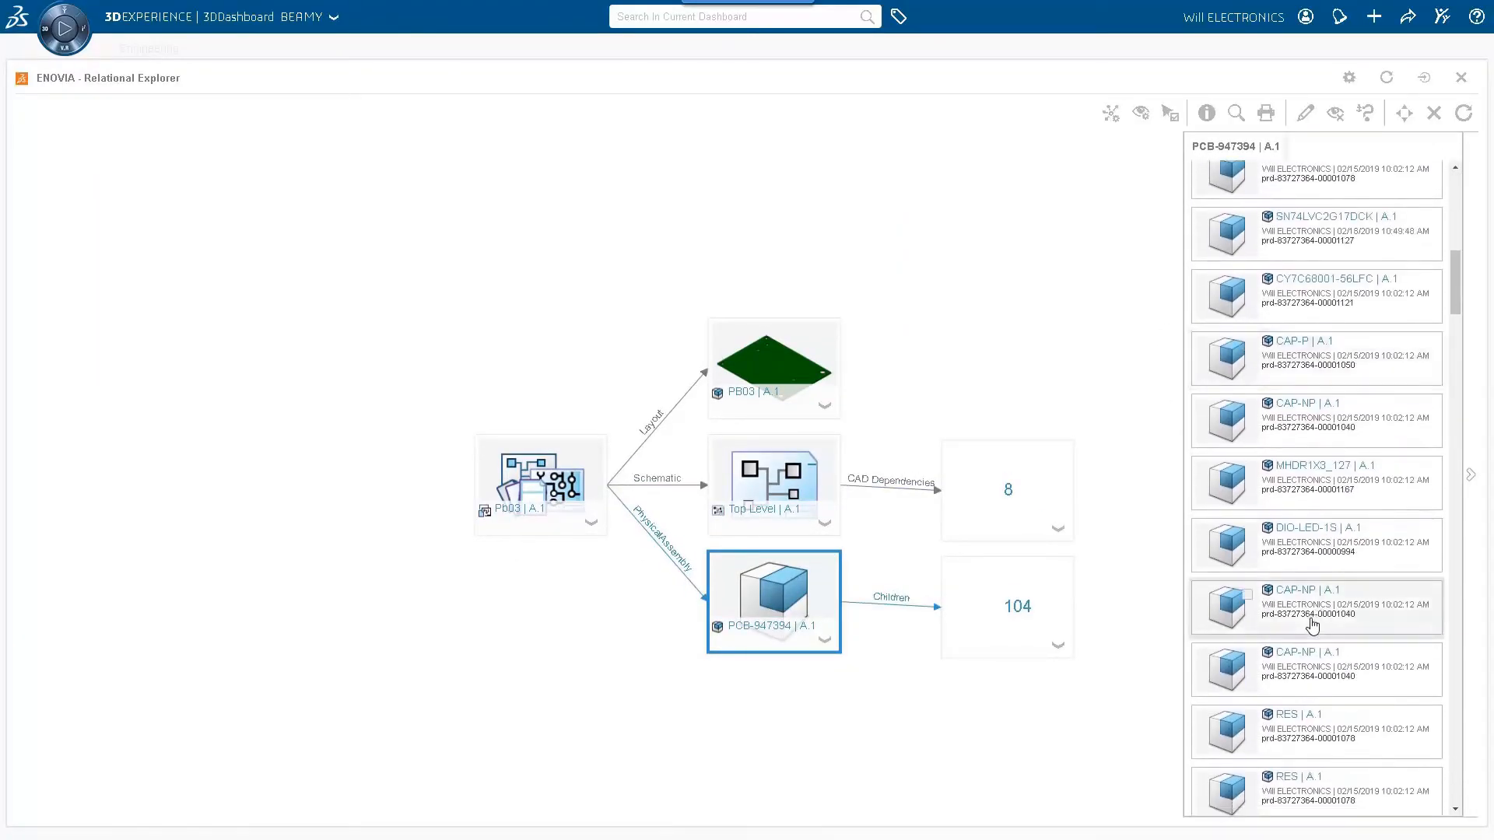
{"action": "left_click", "coordinate": [985, 745]}
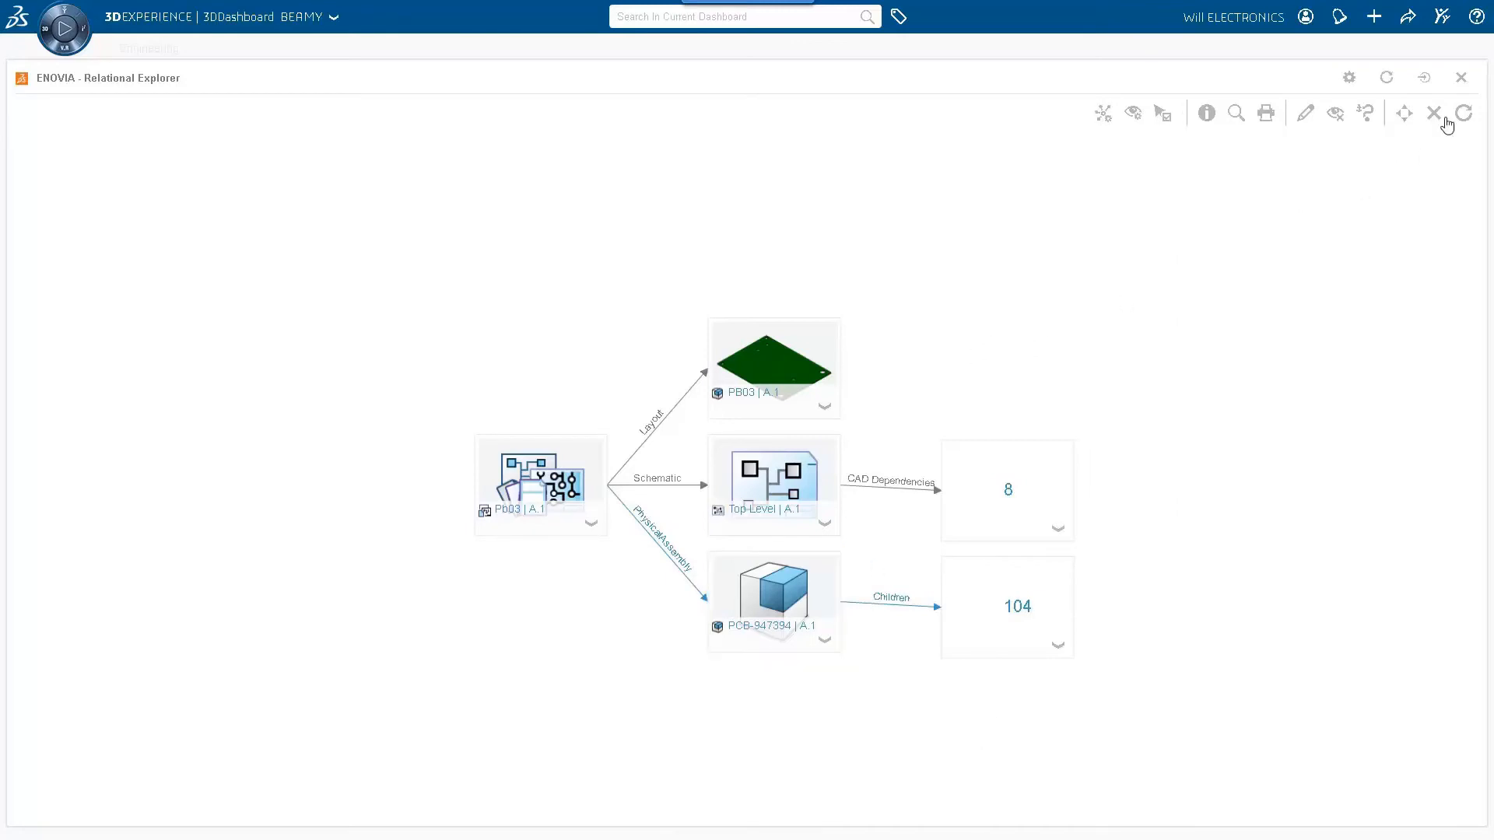
{"action": "left_click", "coordinate": [1461, 78]}
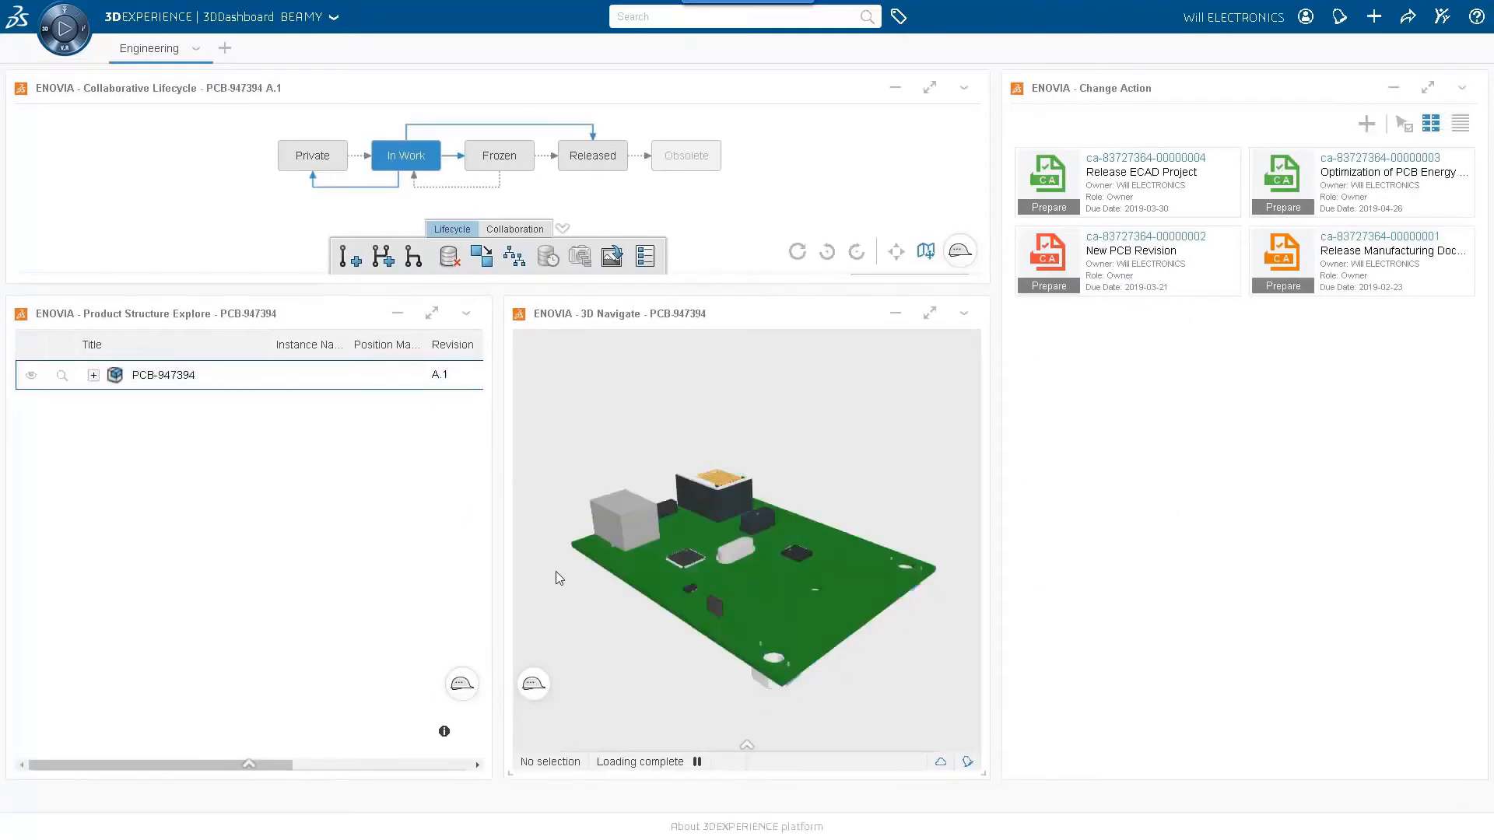
{"action": "left_click_drag", "start_coordinate": [599, 506], "coordinate": [873, 614]}
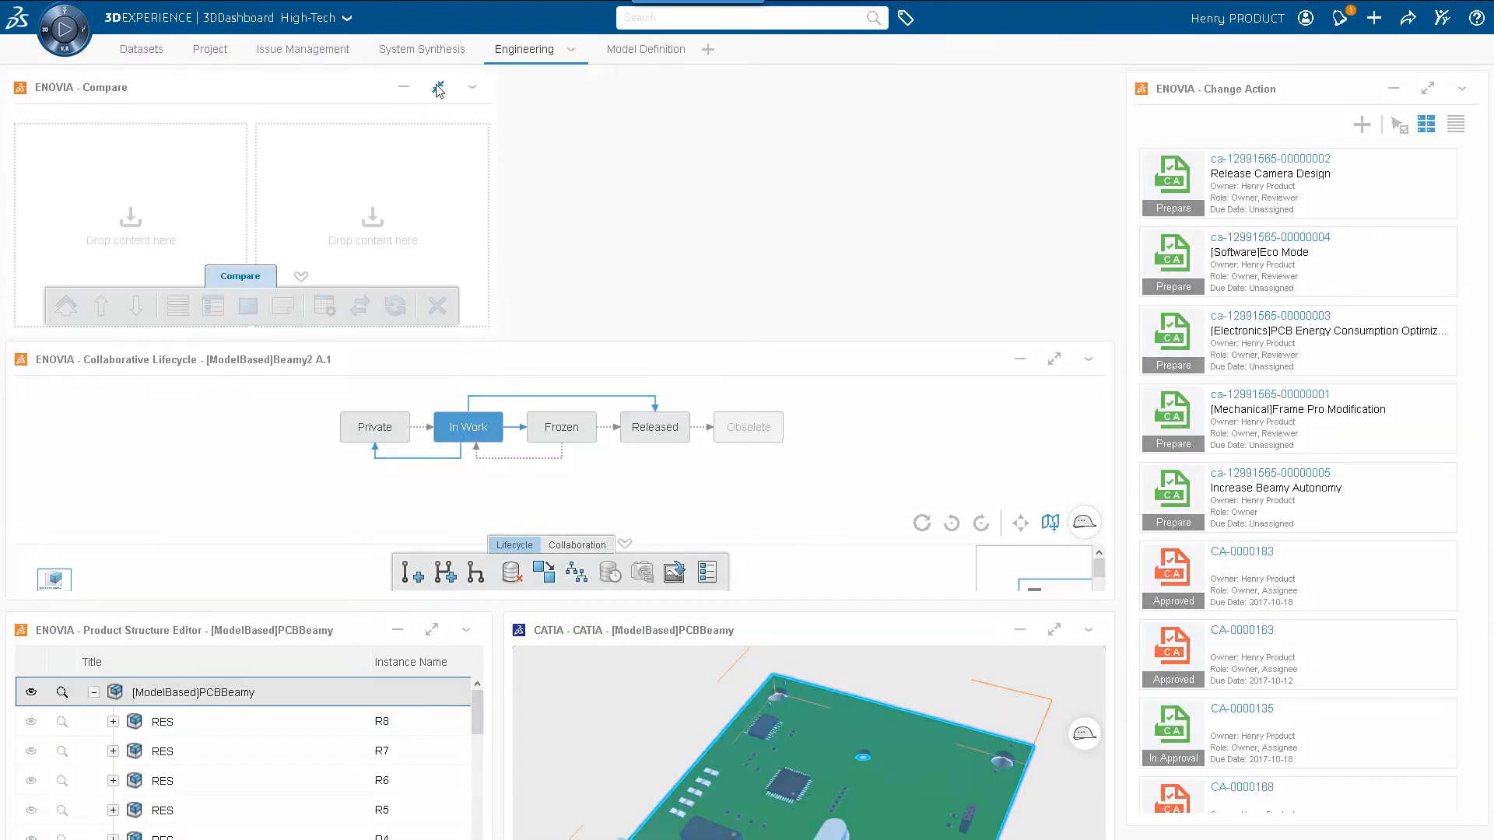
Step: Maximize ENOVIA Compare, find PCBBeamy with the recent search and compare its revision B.1 with revision A.1
{"action": "left_click", "coordinate": [439, 88]}
{"action": "left_click", "coordinate": [664, 17]}
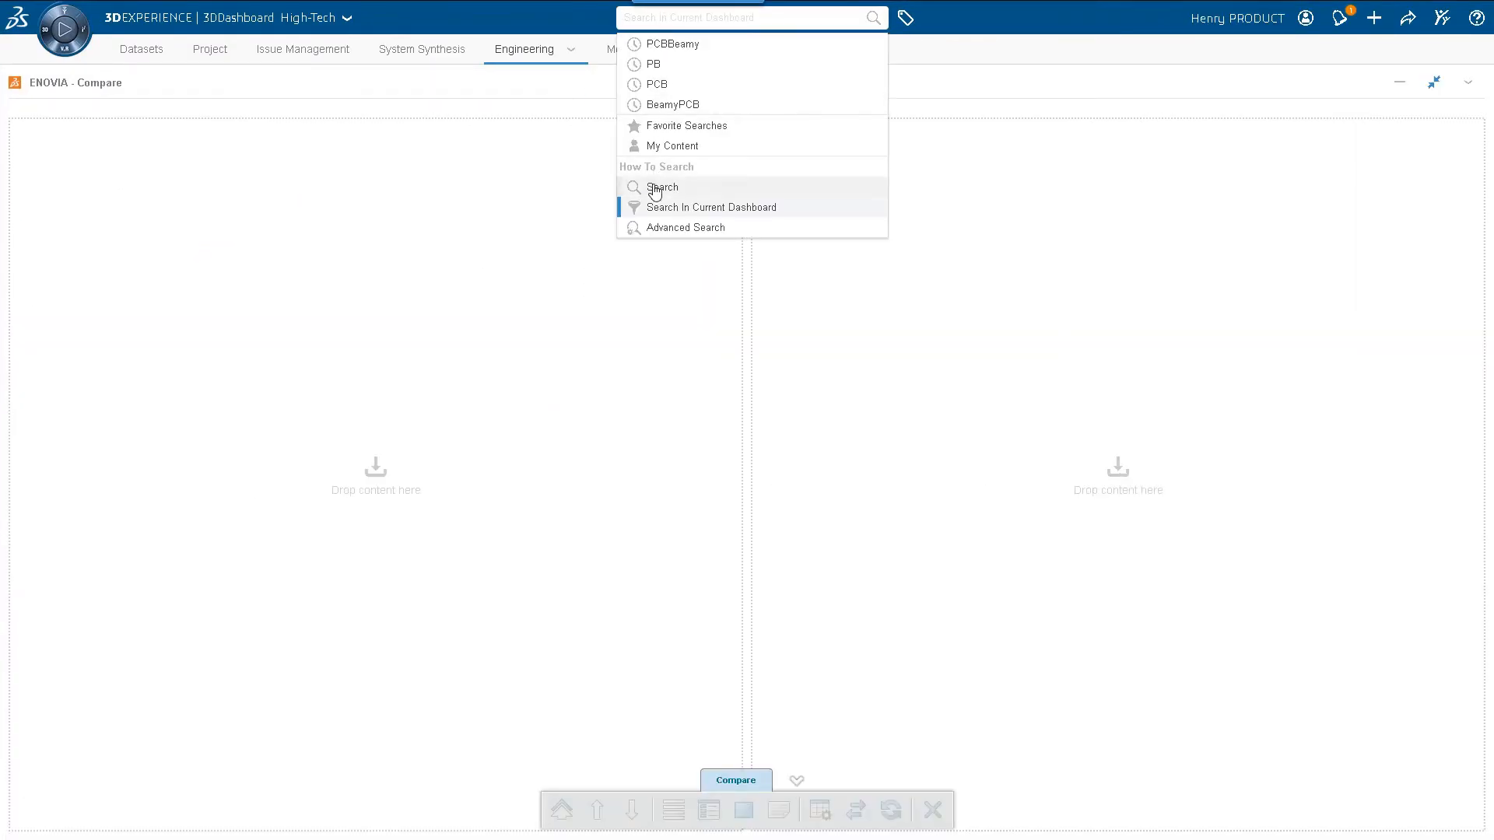
{"action": "left_click", "coordinate": [677, 22]}
{"action": "left_click", "coordinate": [668, 44]}
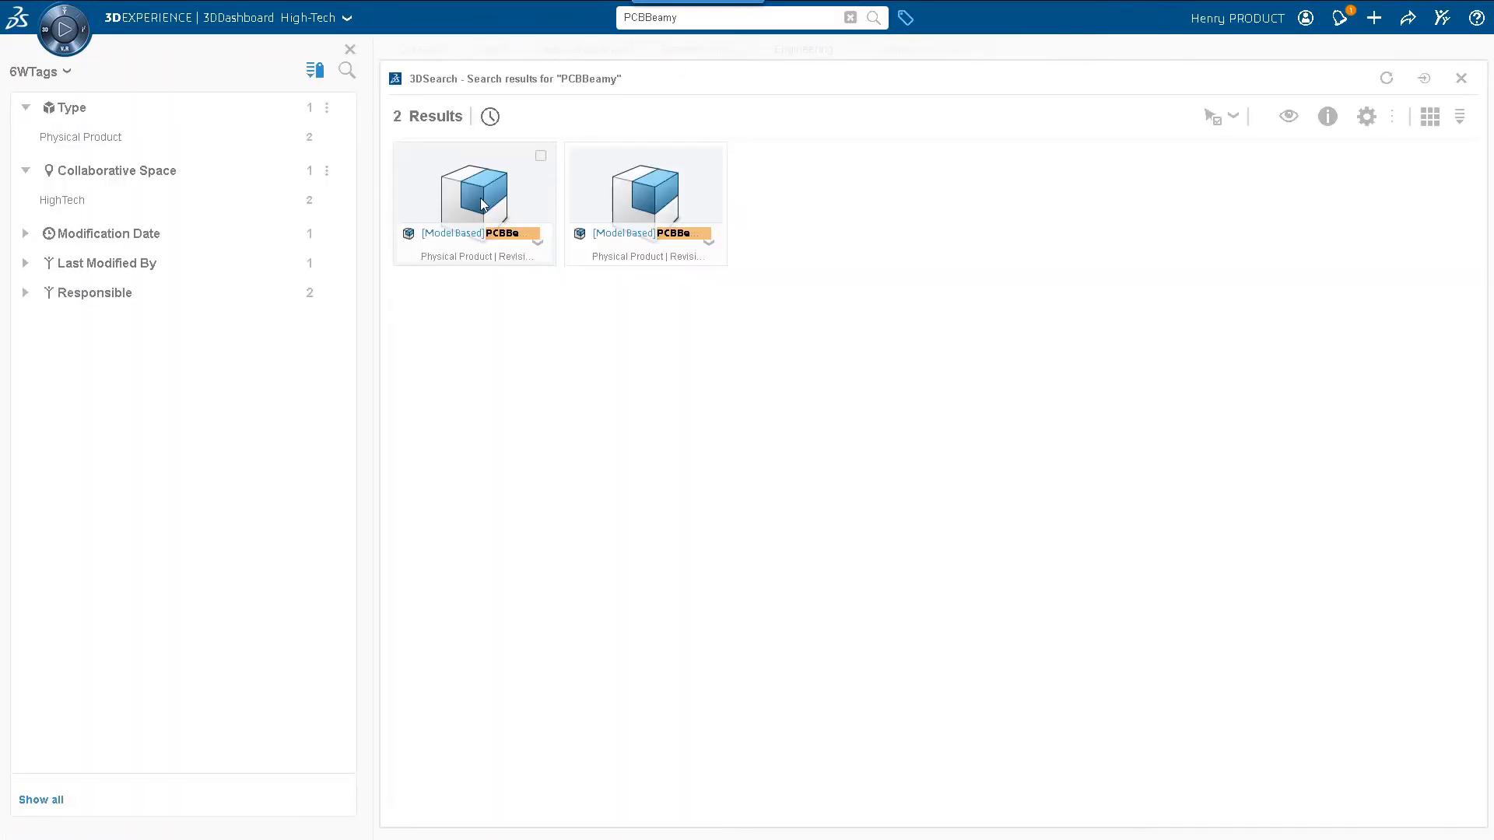
{"action": "left_click_drag", "start_coordinate": [545, 183], "coordinate": [423, 443]}
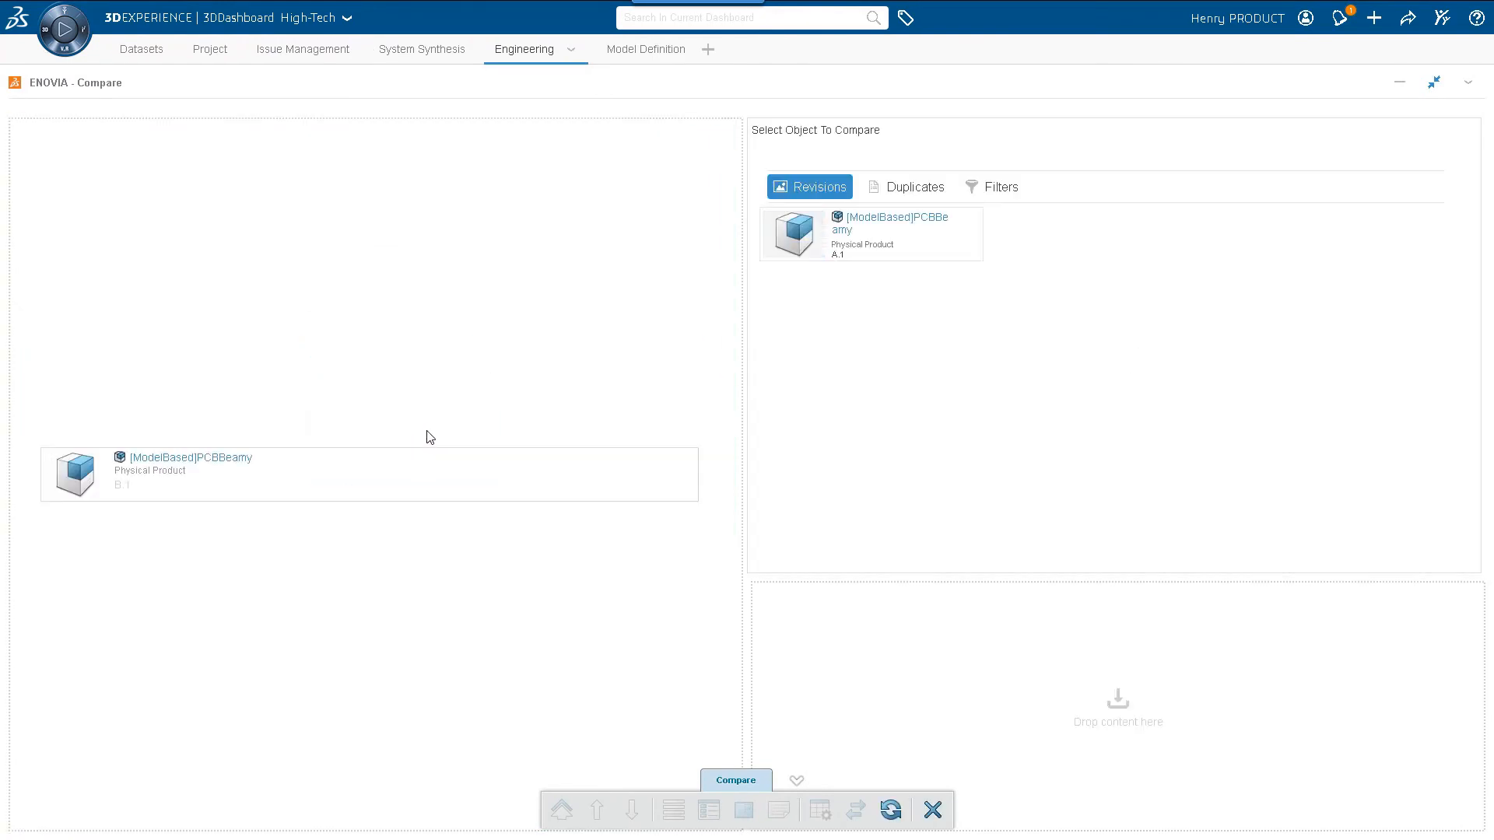
{"action": "left_click", "coordinate": [865, 238]}
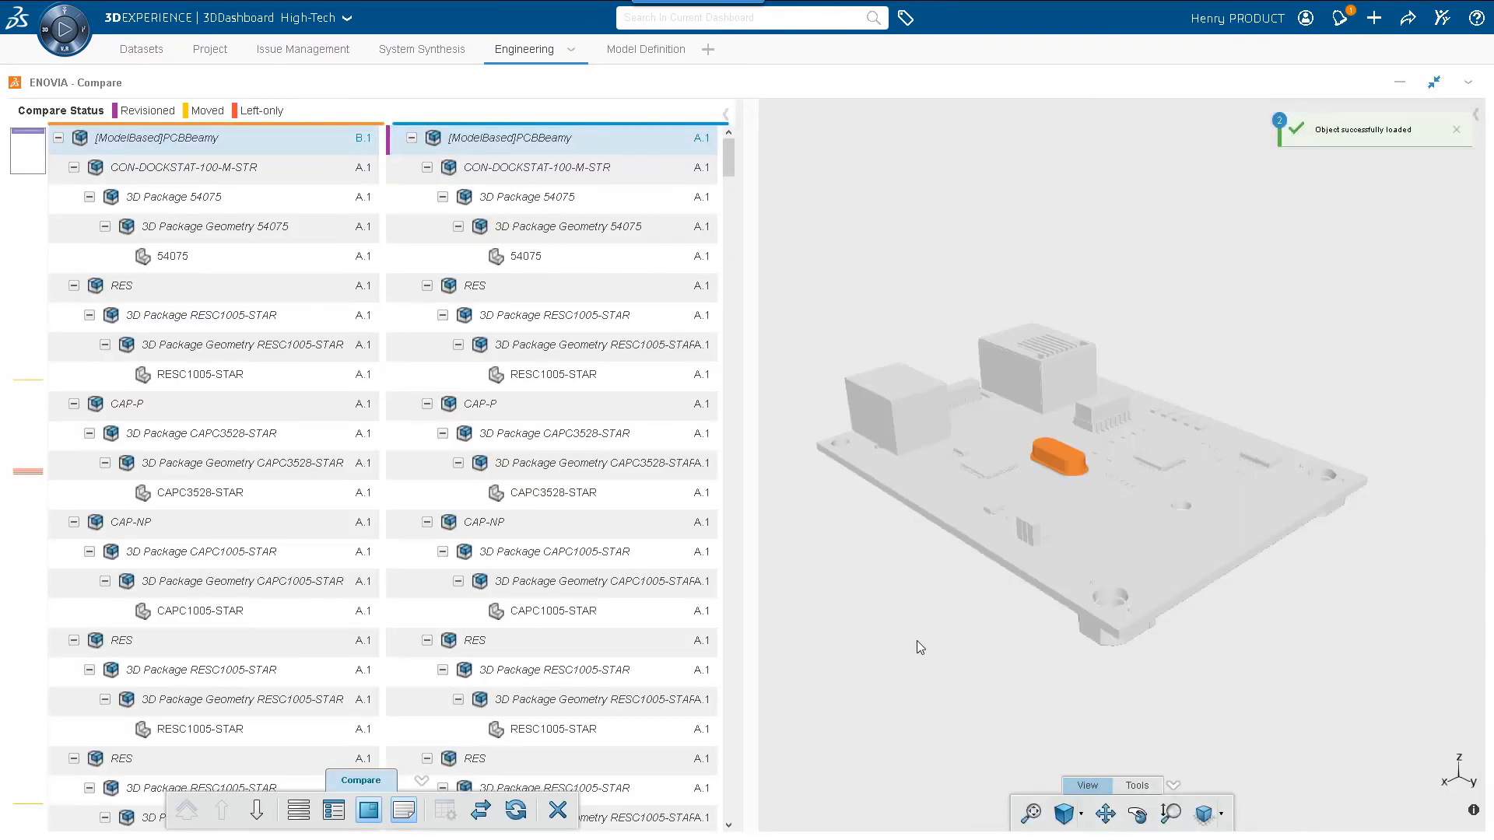
Step: Examine the highlighted components of the compared PCB revisions in 3D and look through the side-by-side structure list
{"action": "scroll", "coordinate": [1128, 544], "scroll_direction": "up", "scroll_amount": 6}
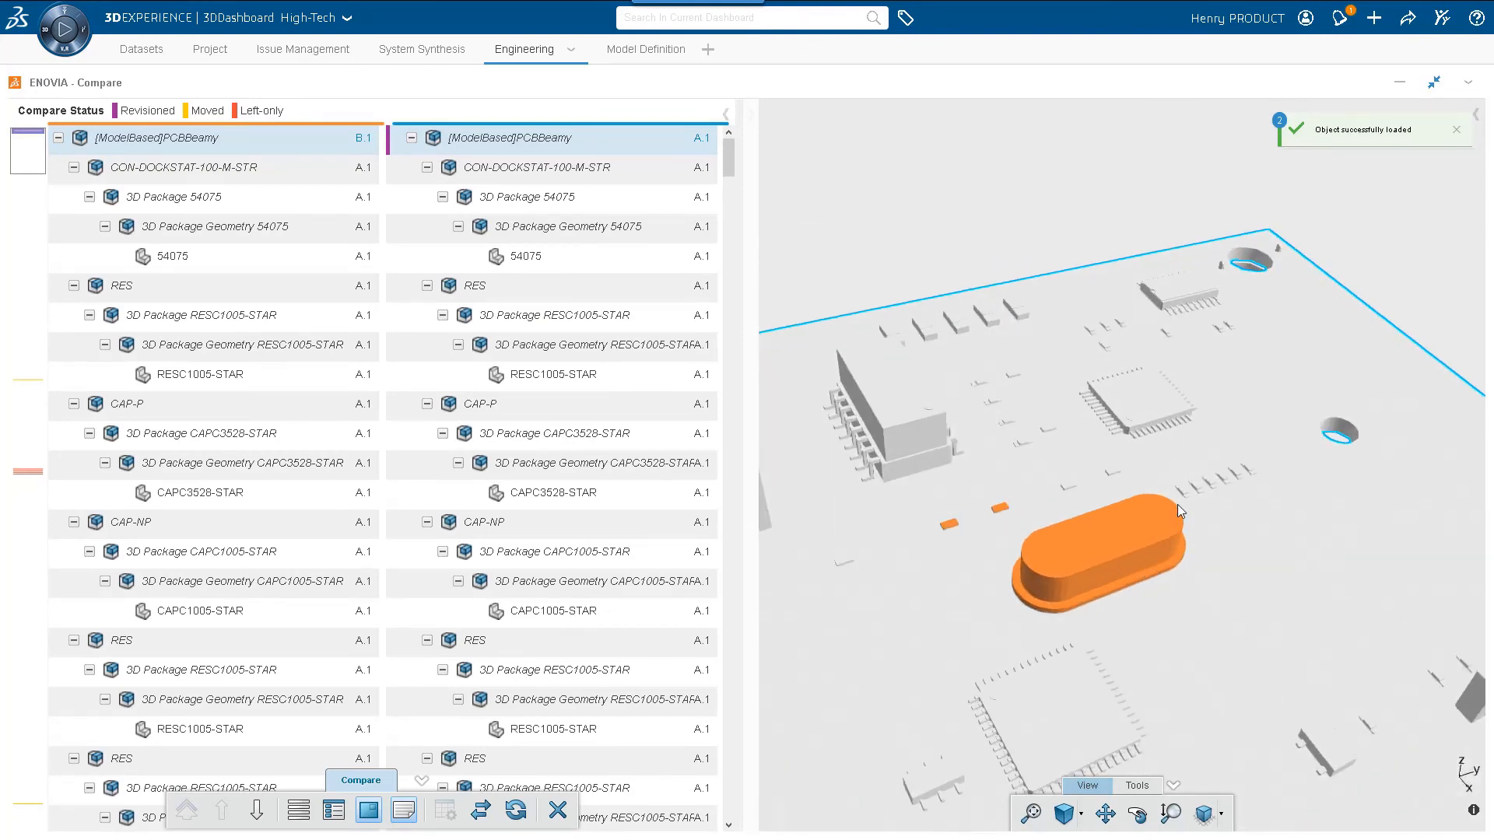
{"action": "middle_click_drag", "start_coordinate": [1195, 663], "coordinate": [1319, 661]}
{"action": "scroll", "coordinate": [1224, 540], "scroll_direction": "up", "scroll_amount": 3}
{"action": "scroll", "coordinate": [1344, 510], "scroll_direction": "down", "scroll_amount": 3}
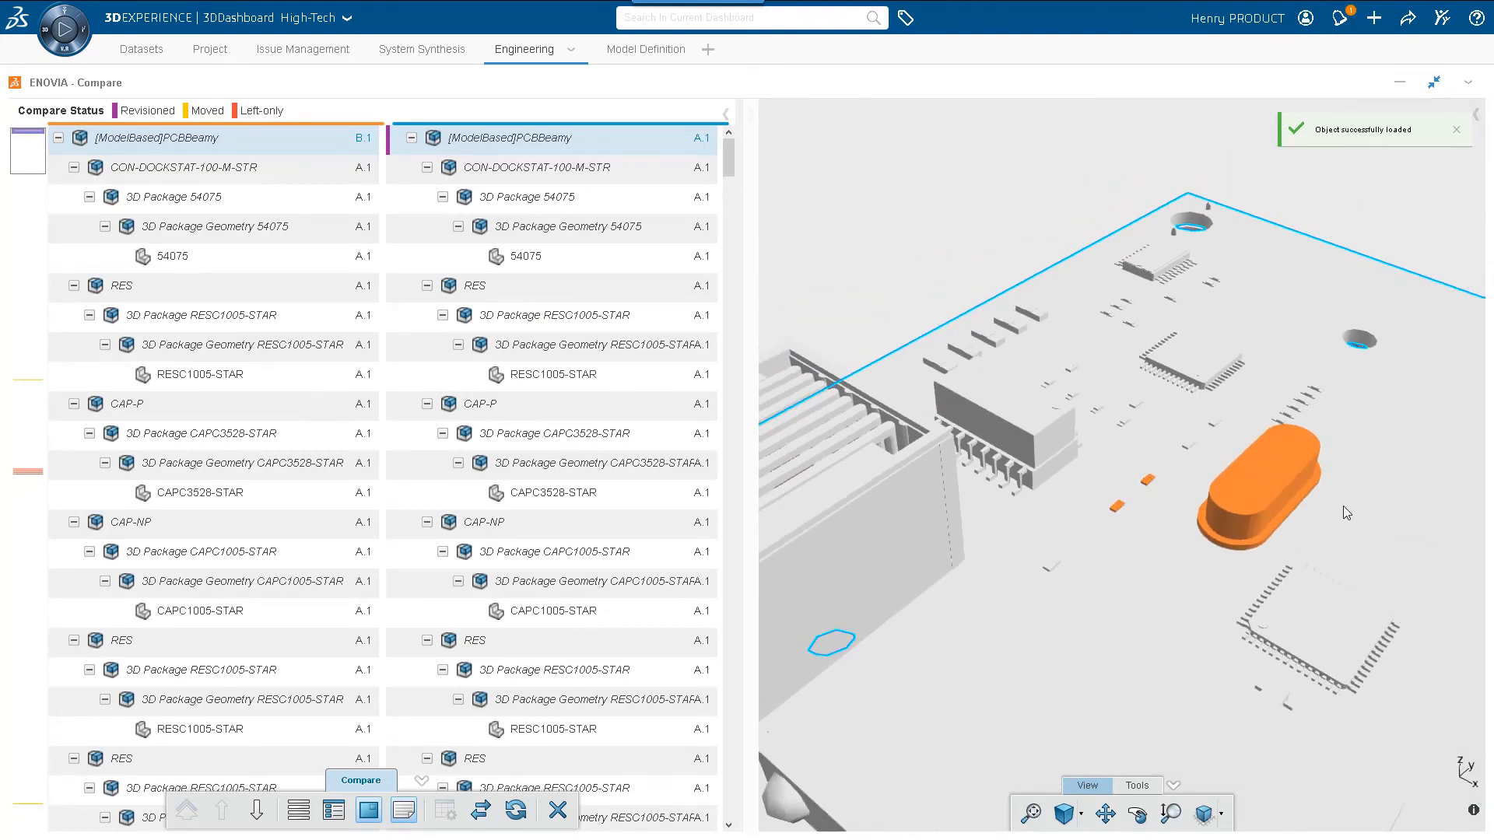
{"action": "middle_click_drag", "start_coordinate": [1344, 508], "coordinate": [1238, 520]}
{"action": "left_click_drag", "start_coordinate": [729, 166], "coordinate": [729, 389]}
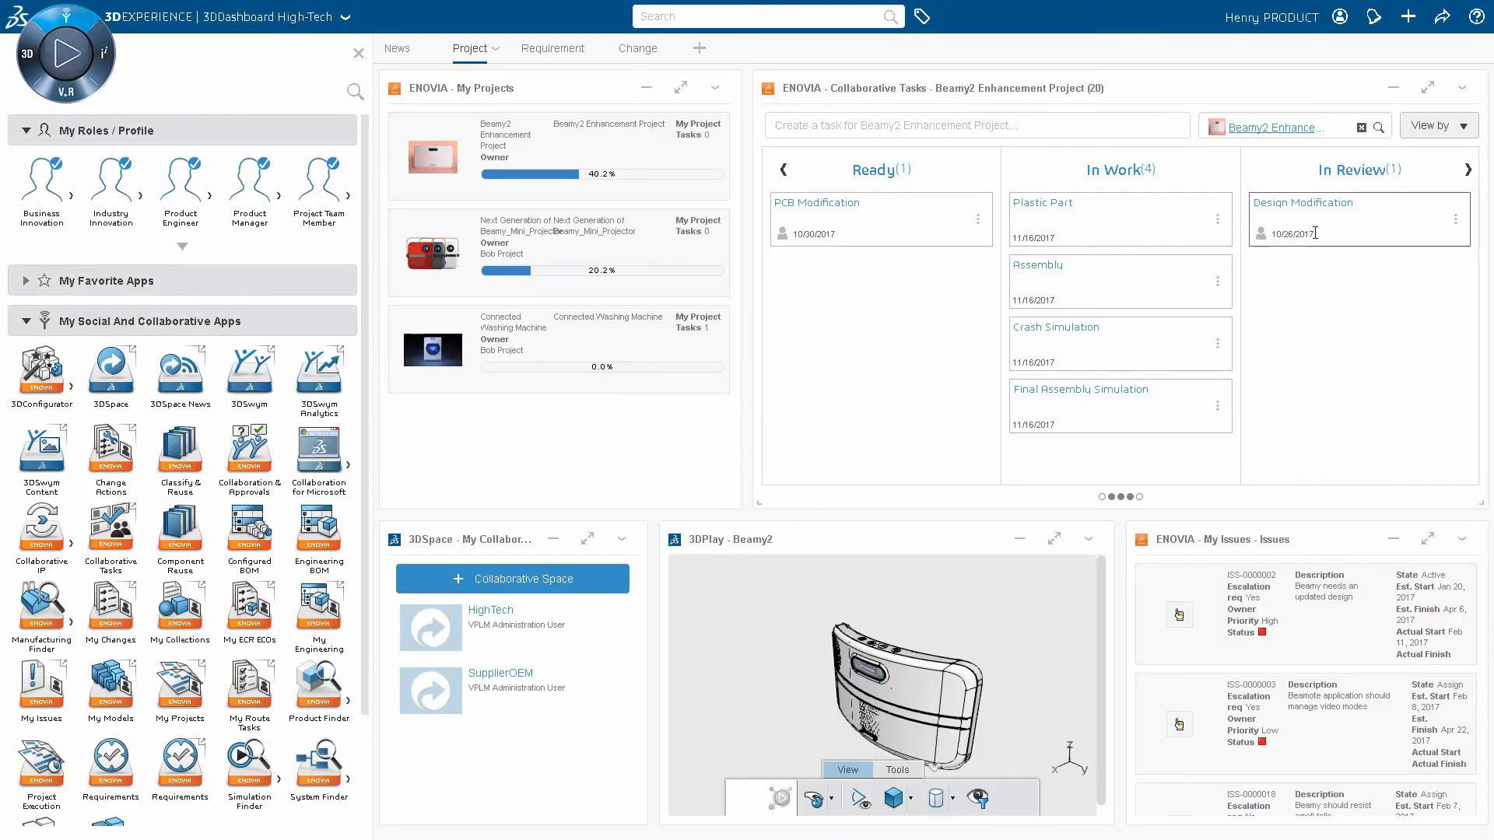
Step: Close the compass app panel and move the Design Modification task from In Review to Complete
{"action": "left_click", "coordinate": [358, 53]}
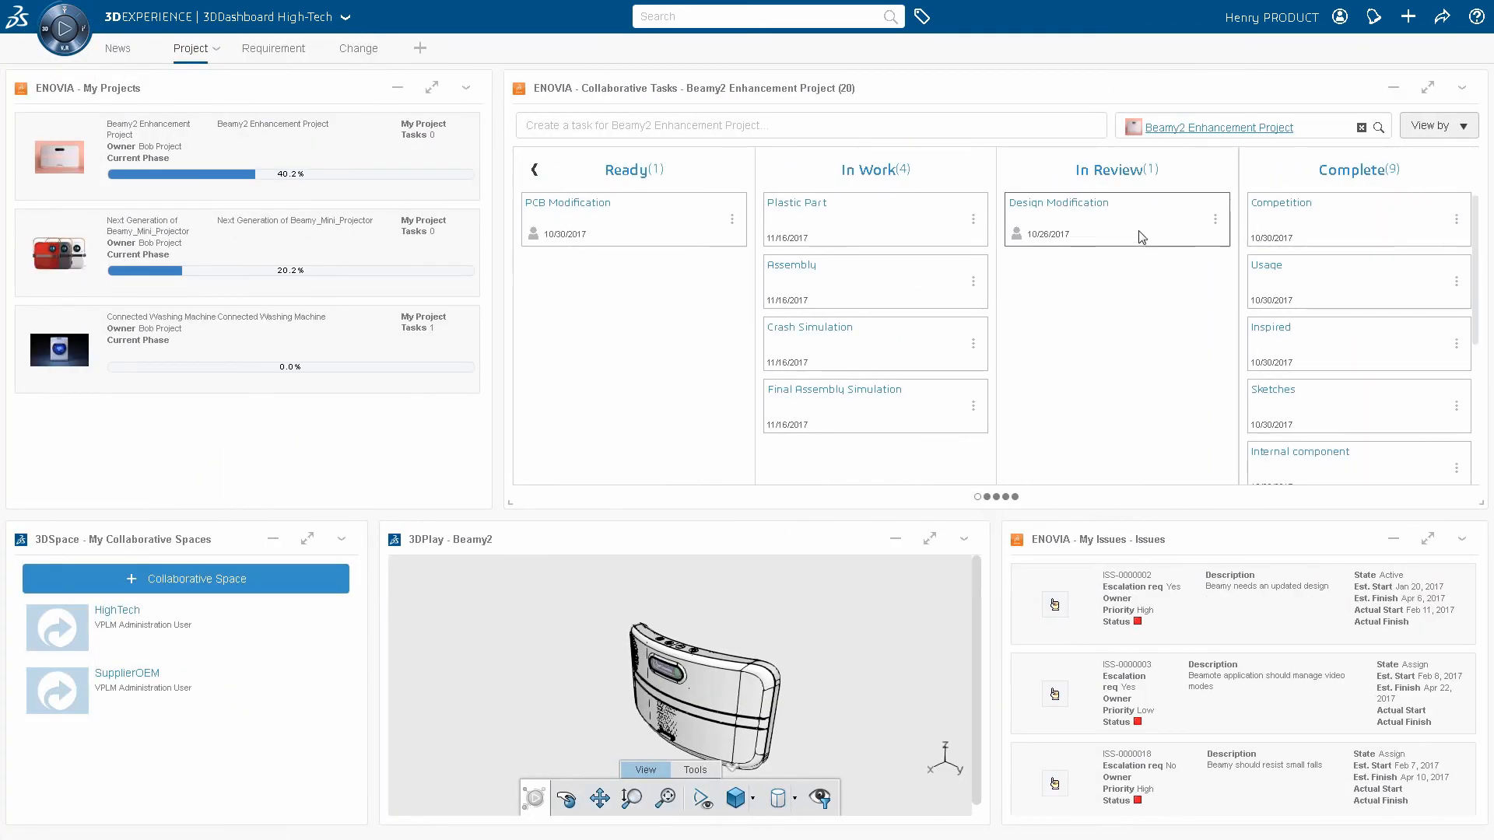
{"action": "left_click_drag", "start_coordinate": [1107, 232], "coordinate": [1358, 224]}
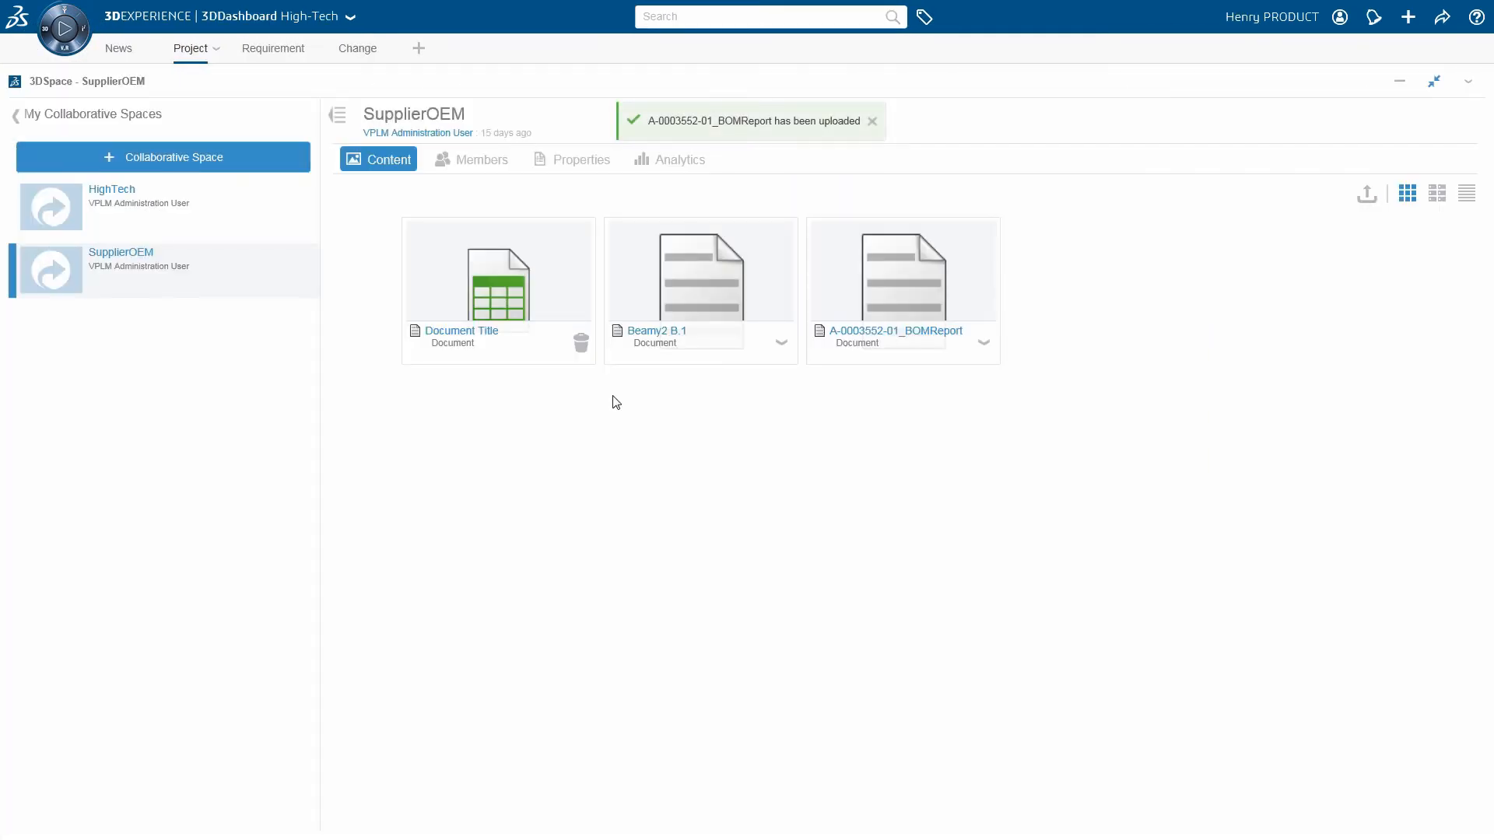
Step: Select the Beamy2 B.1 document in the SupplierOEM collaborative space
{"action": "left_click", "coordinate": [717, 296]}
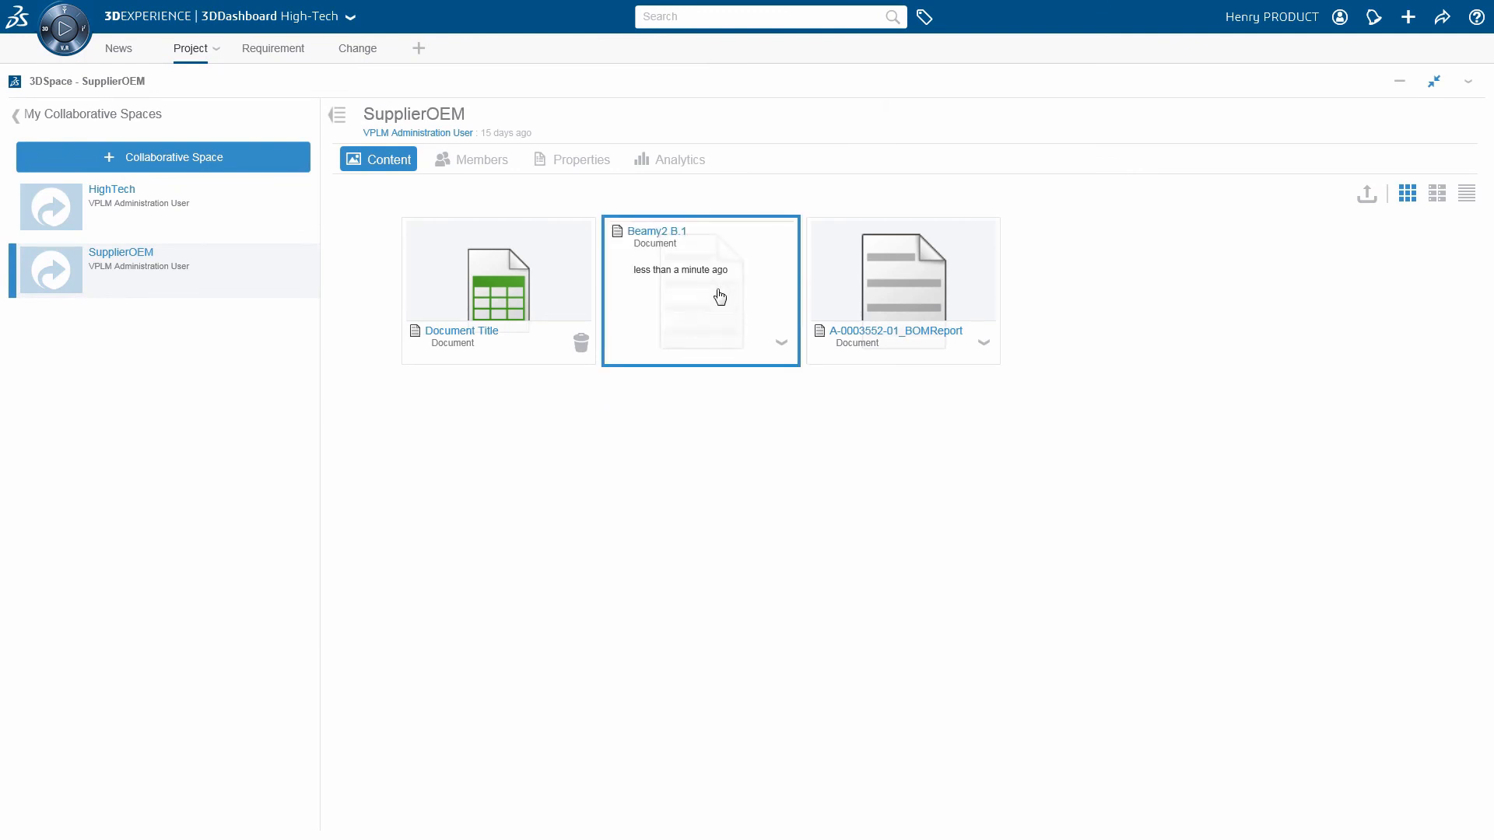